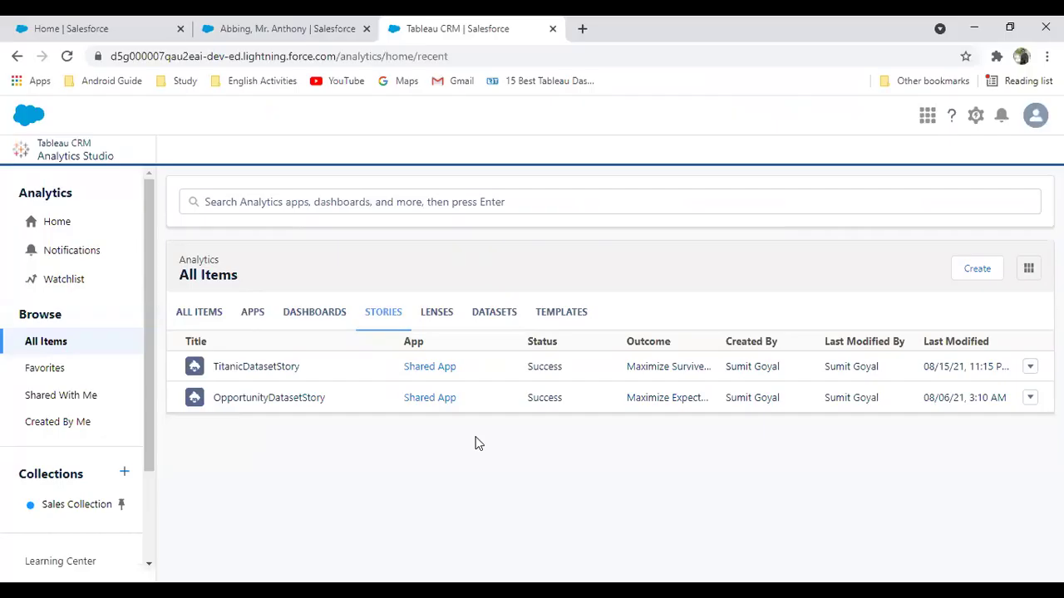
Open TitanicDatasetStory from the Stories list in All Items
left_click(256, 369)
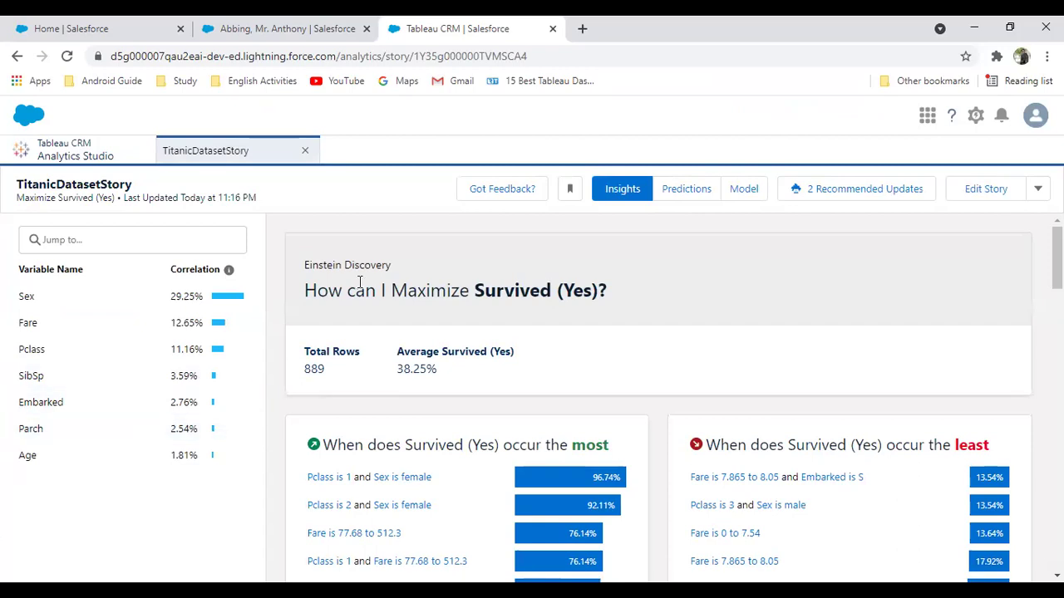
Open the list of all NewTitanicDataSet records and point out its record count
left_click(274, 27)
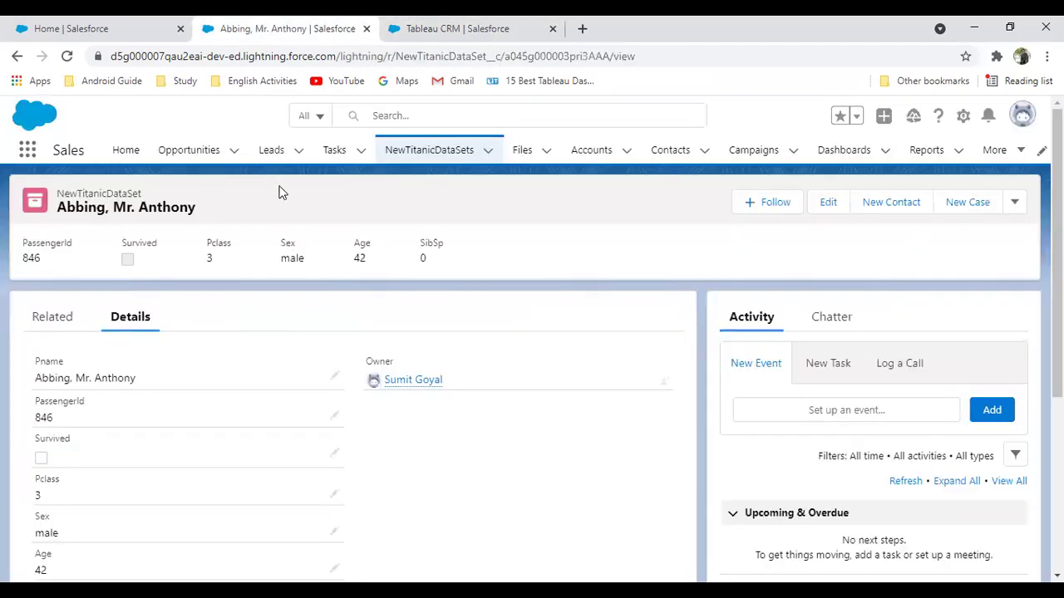
left_click(404, 153)
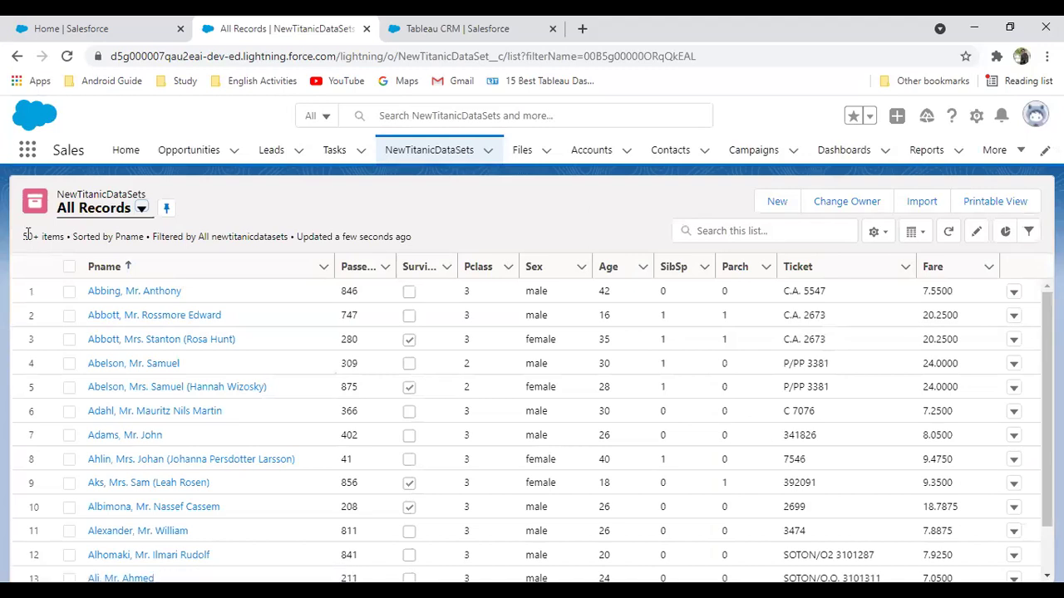
left_click_drag(30, 236, 229, 236)
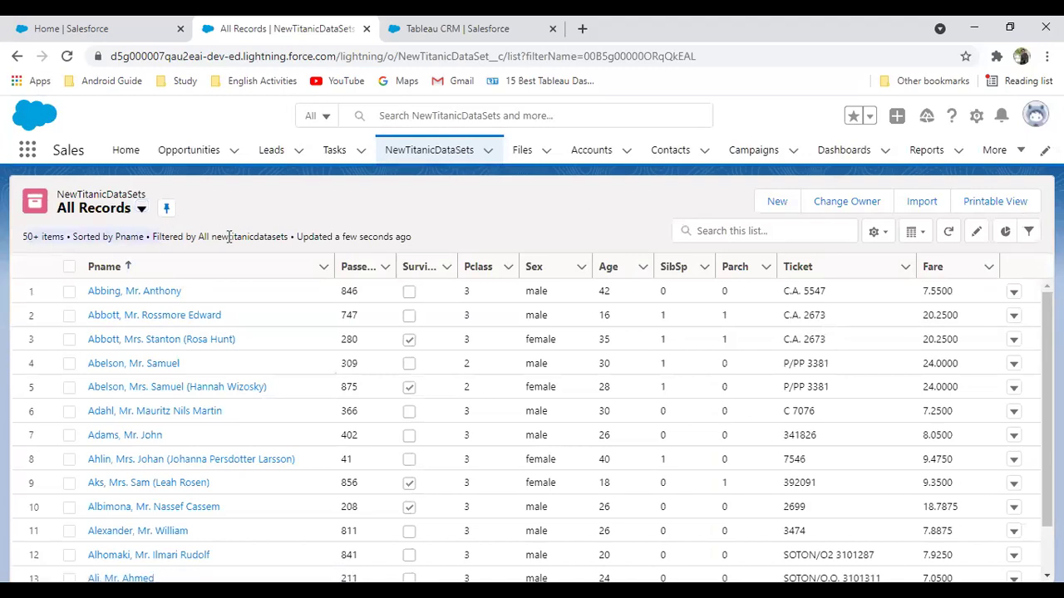
Compare the records list with the story, then show its Model overview (AUC 0.8629, threshold 0.4522)
left_click(434, 30)
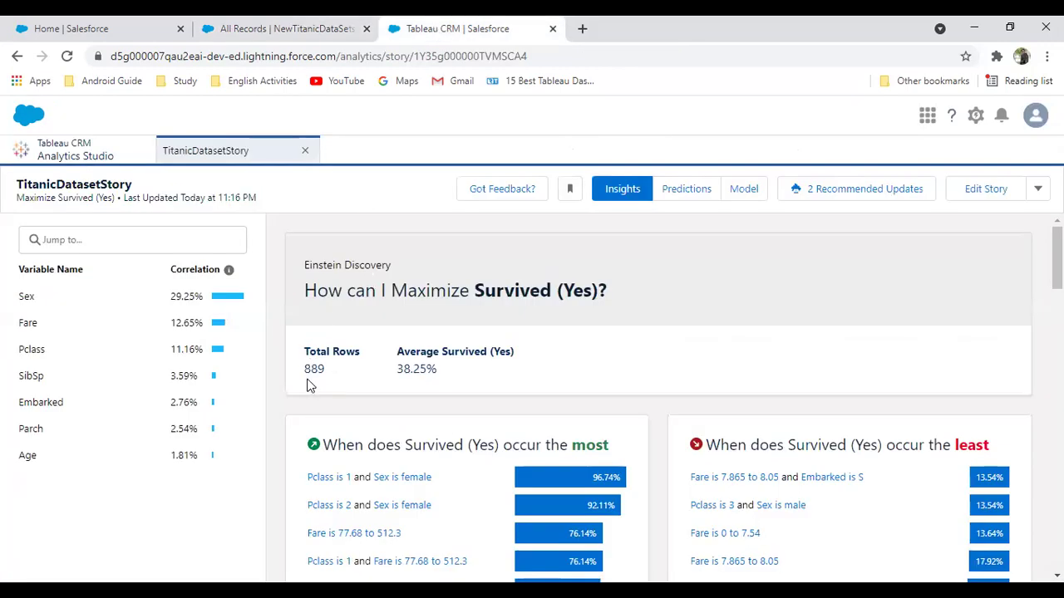
left_click(285, 25)
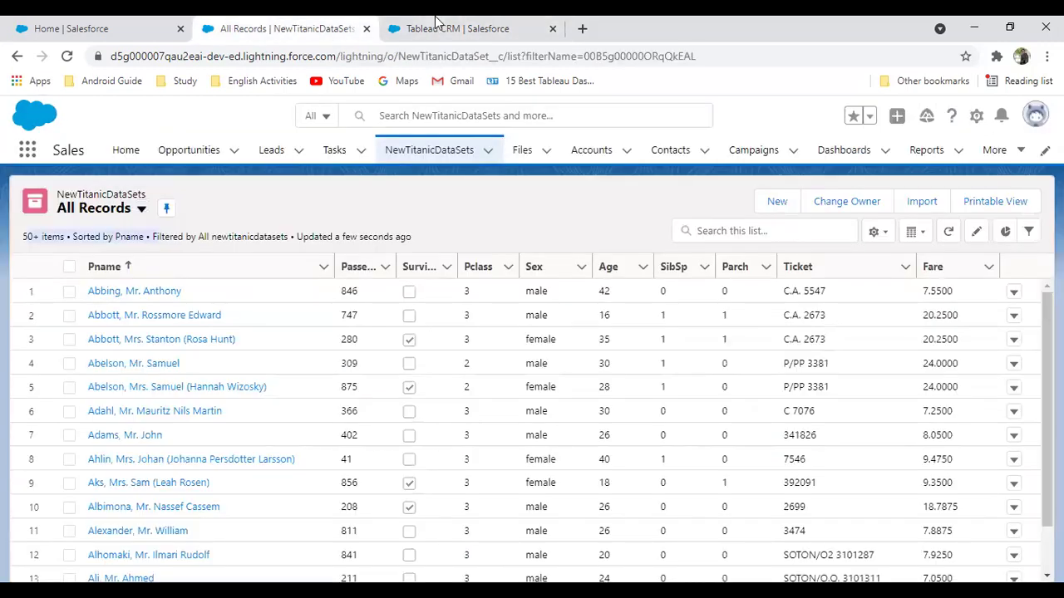
left_click(461, 27)
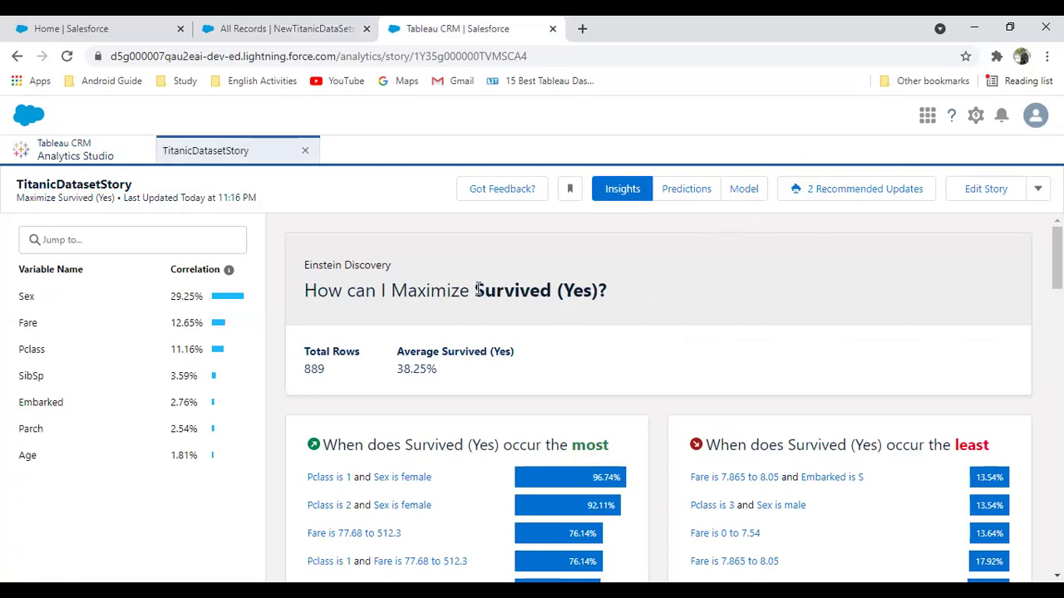
left_click(267, 26)
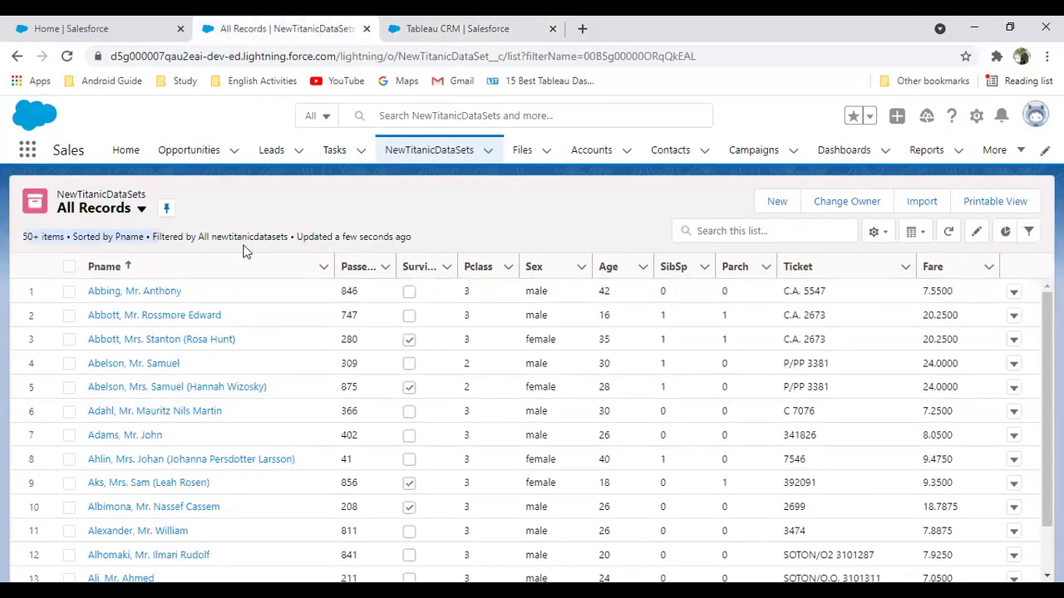
left_click(436, 27)
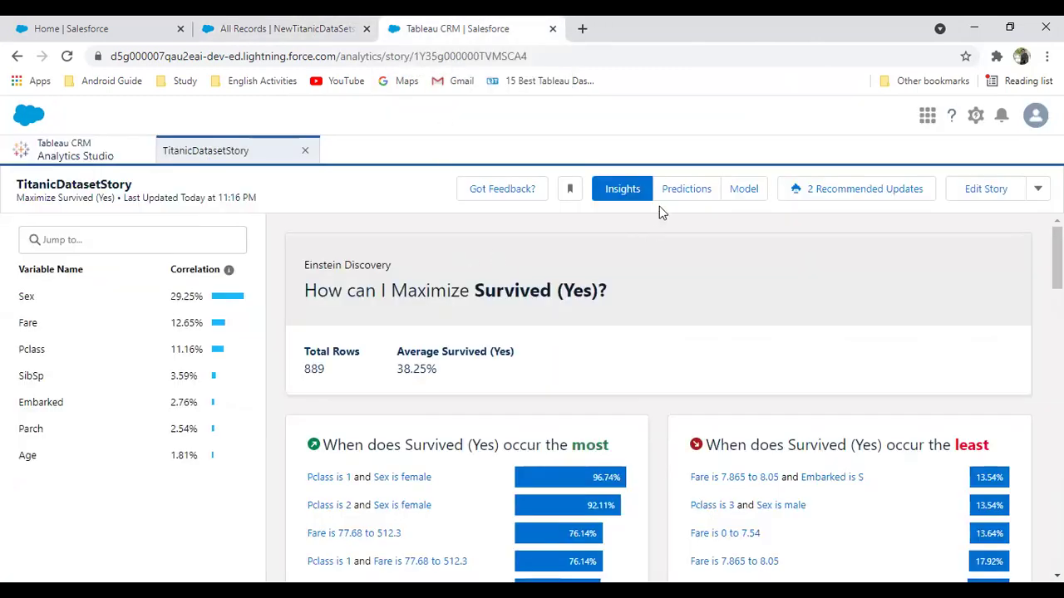
left_click(745, 190)
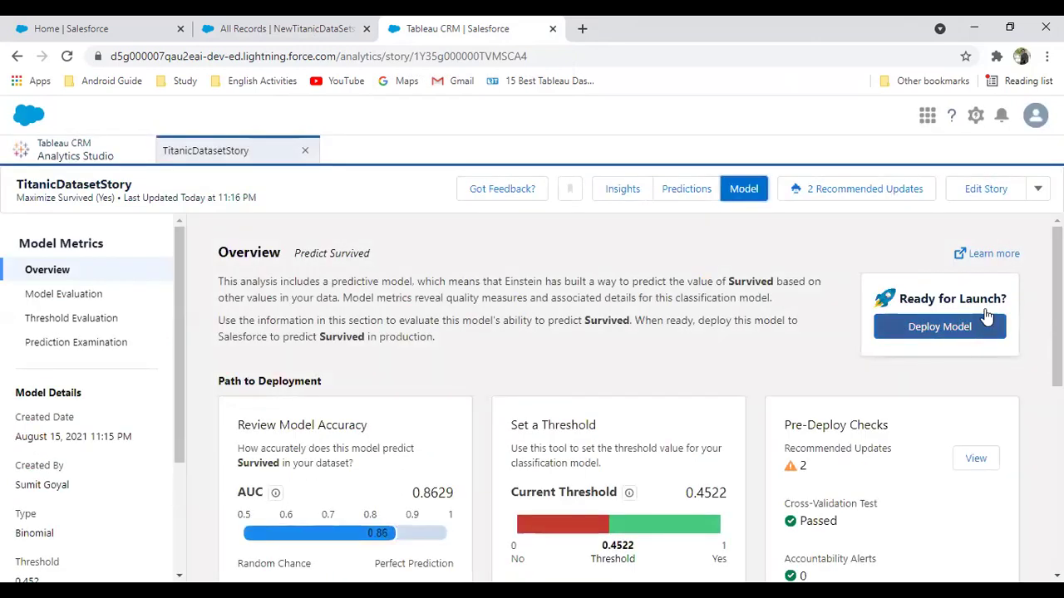
Start Deploy Model for Predicted Survived2, toggling Replace model on then off to keep the existing model
left_click(941, 332)
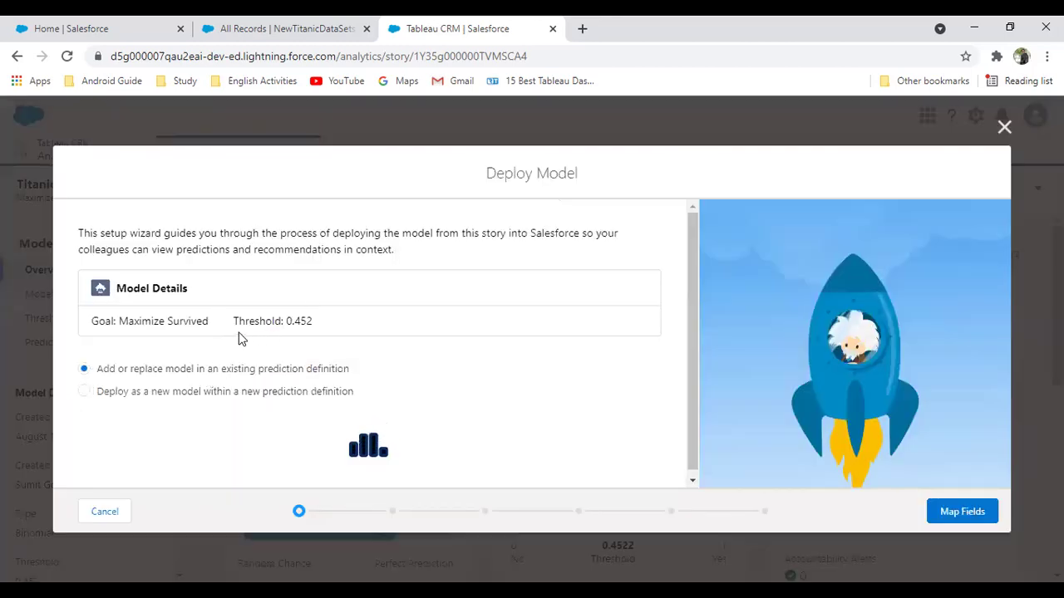
scroll(239, 337, "down", 3)
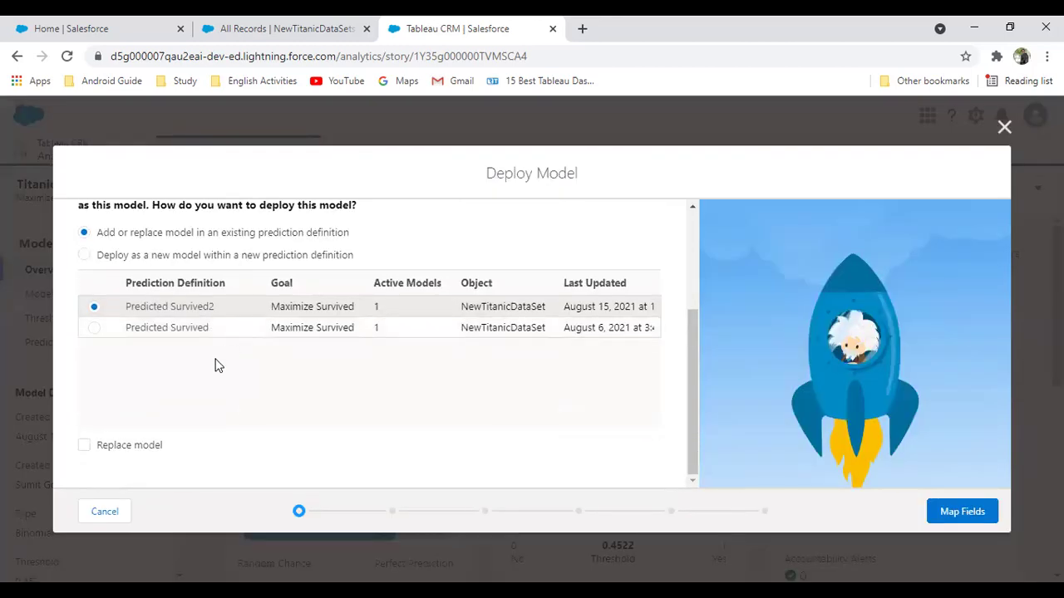
scroll(213, 421, "up", 3)
scroll(183, 413, "down", 3)
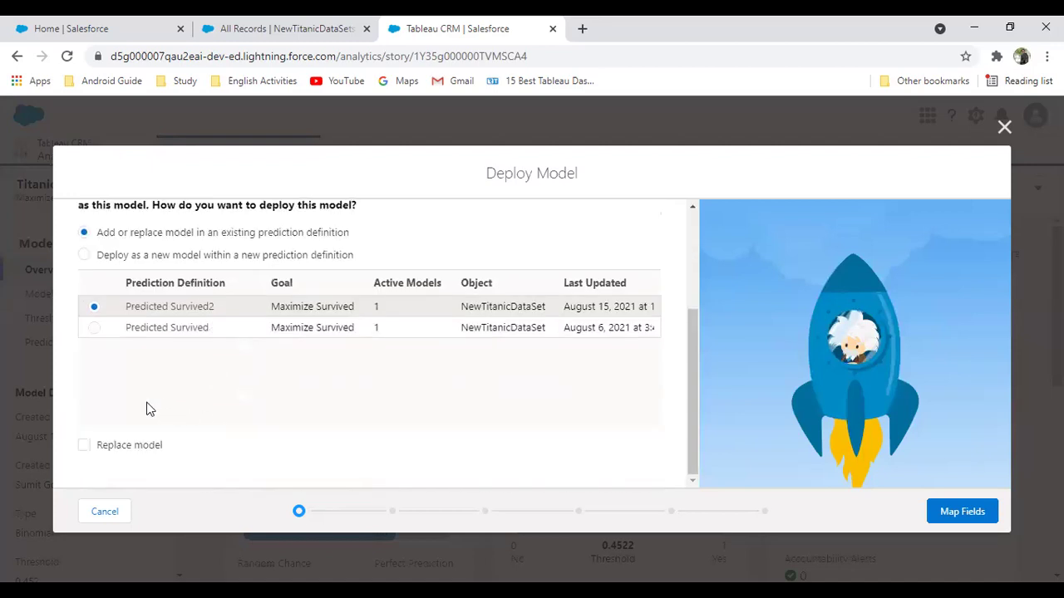
left_click(82, 449)
scroll(204, 357, "down", 1)
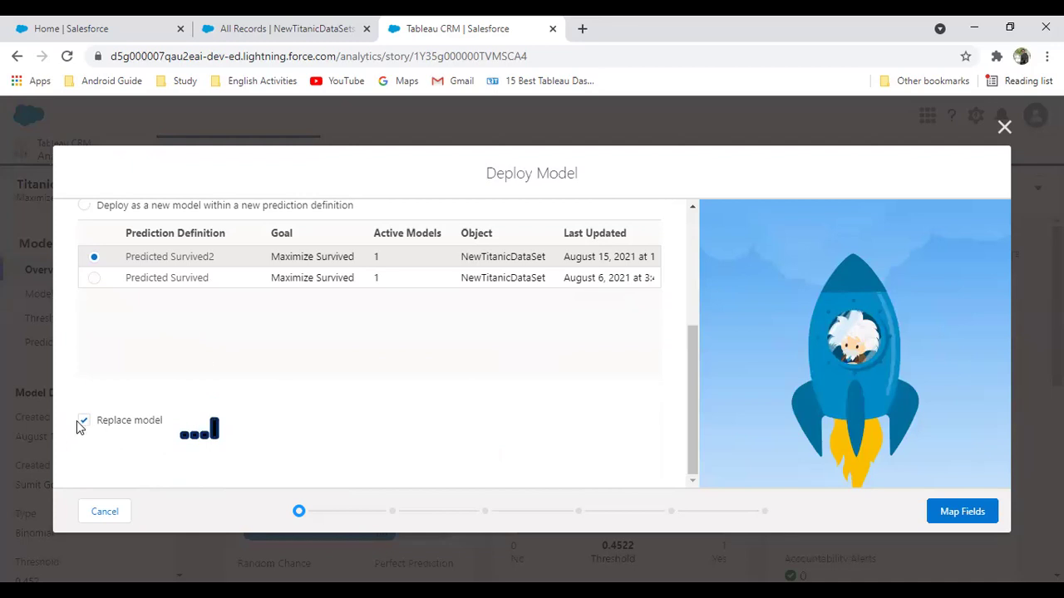
left_click(83, 423)
scroll(133, 382, "up", 3)
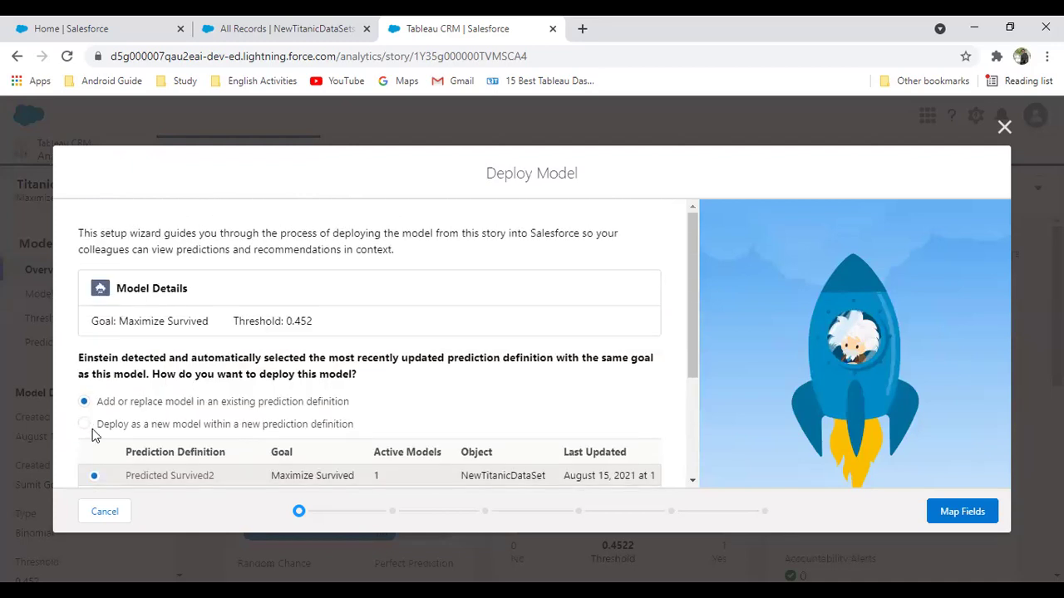
Deploy as a new prediction definition named 'Predicted Survived TitanicDataset Model' and continue
left_click(83, 424)
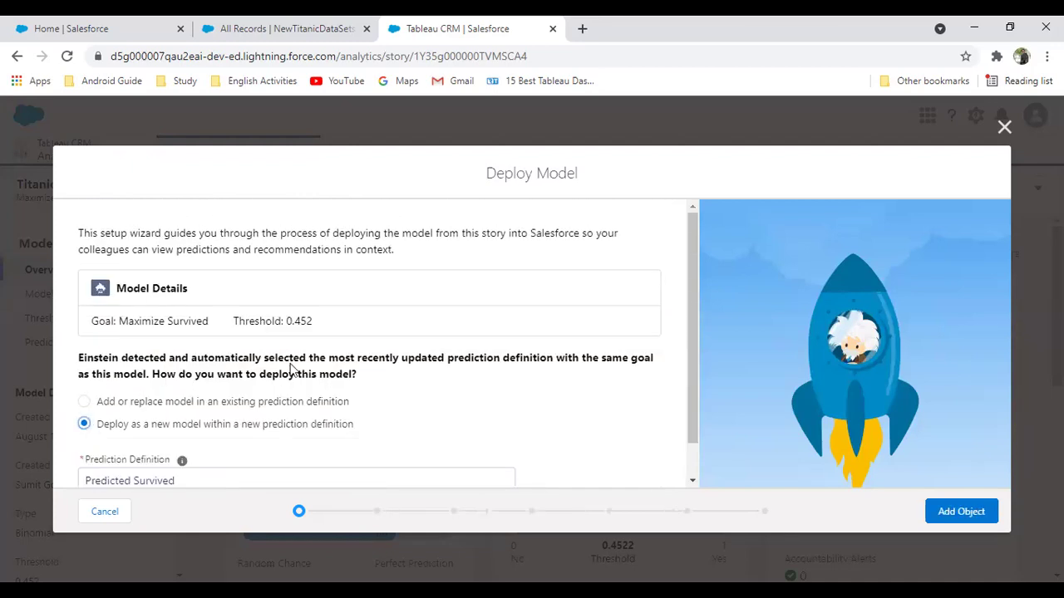
scroll(266, 399, "down", 1)
left_click_drag(205, 444, 52, 441)
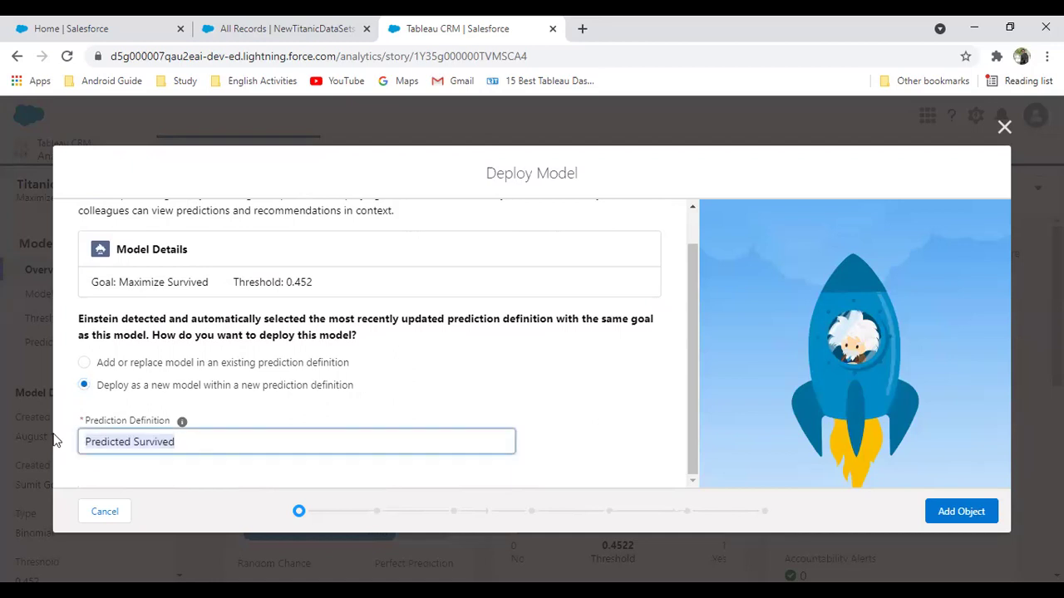
key("Right")
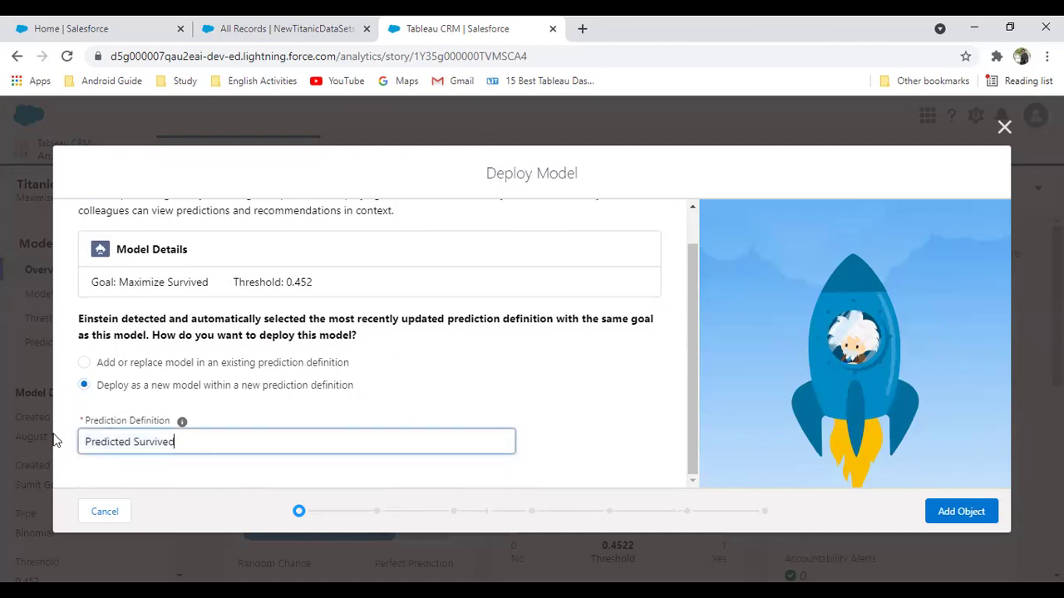
type("TitanicDataset Model")
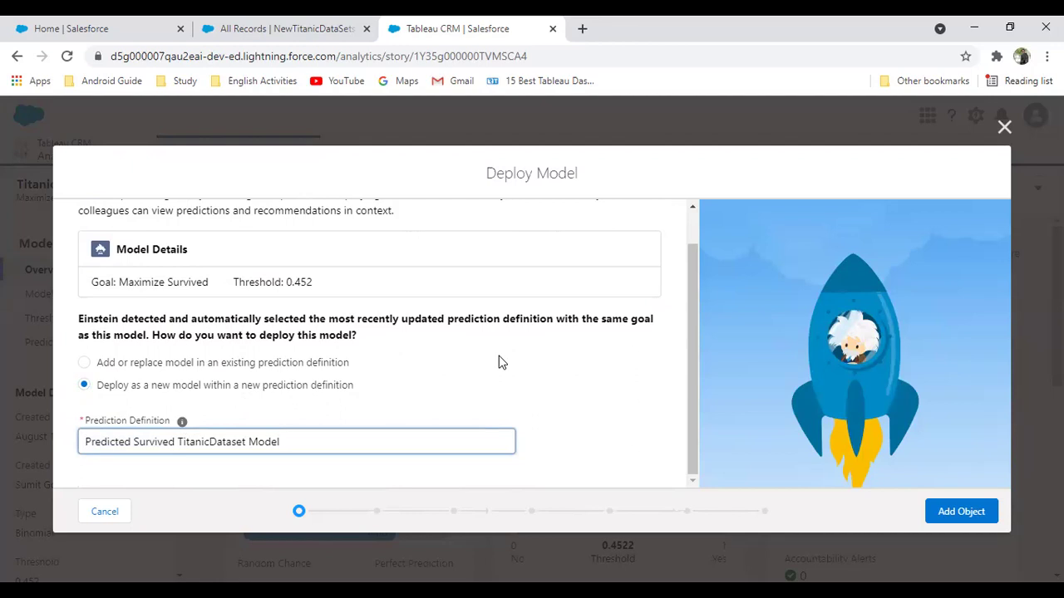
left_click(959, 511)
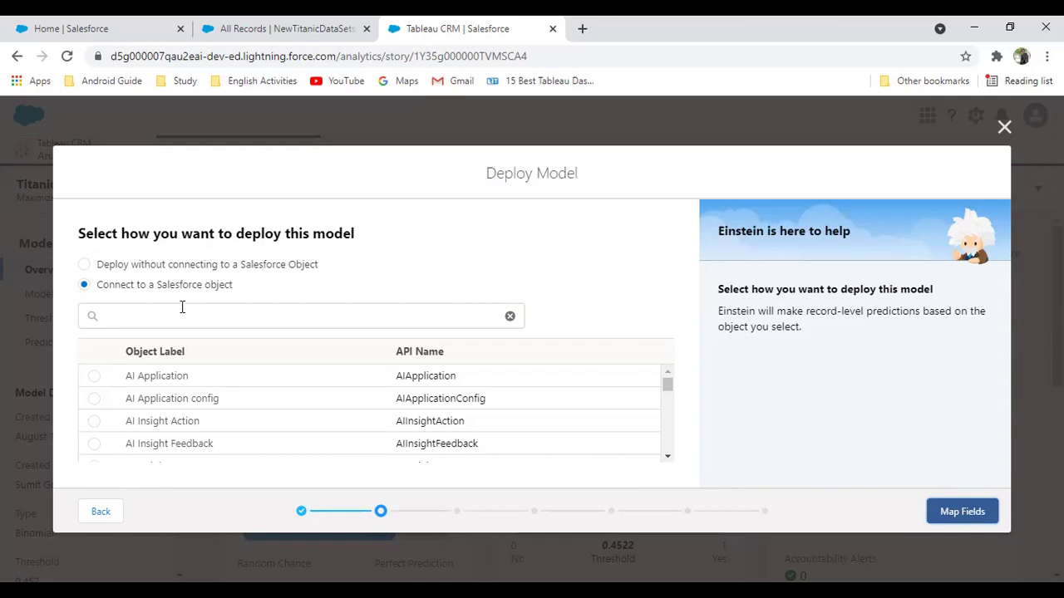
Search objects for 'Tita', select NewTitanicDataSet, and go back to the All Records list
left_click(182, 307)
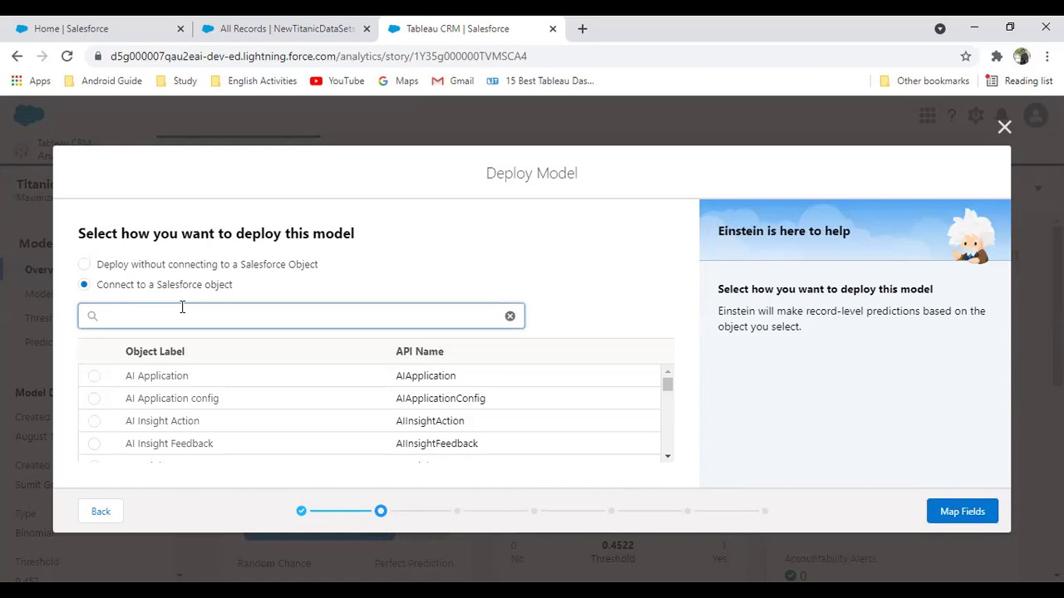
type("Tita")
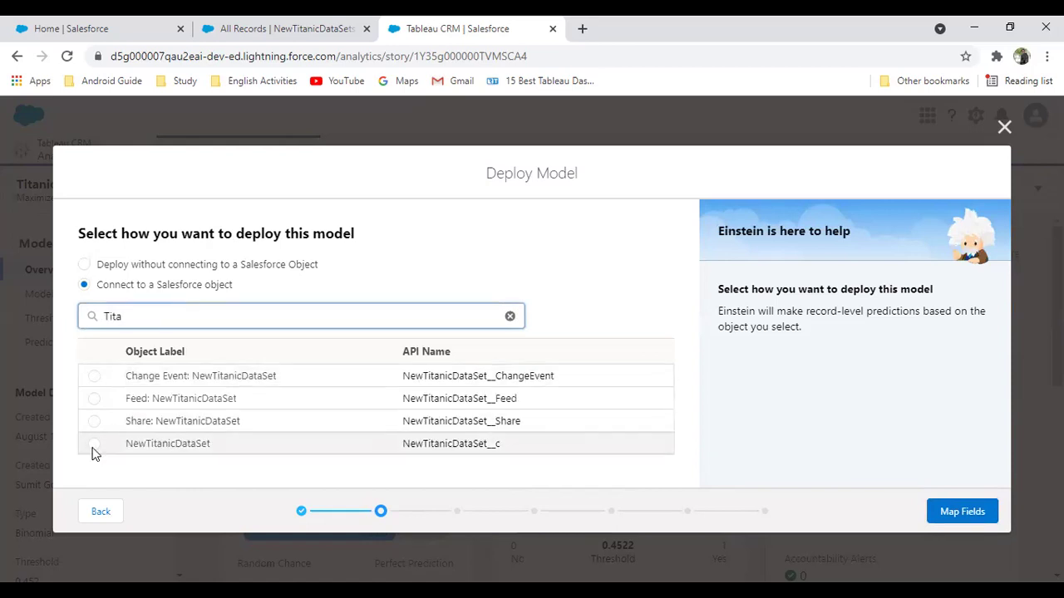
left_click(94, 444)
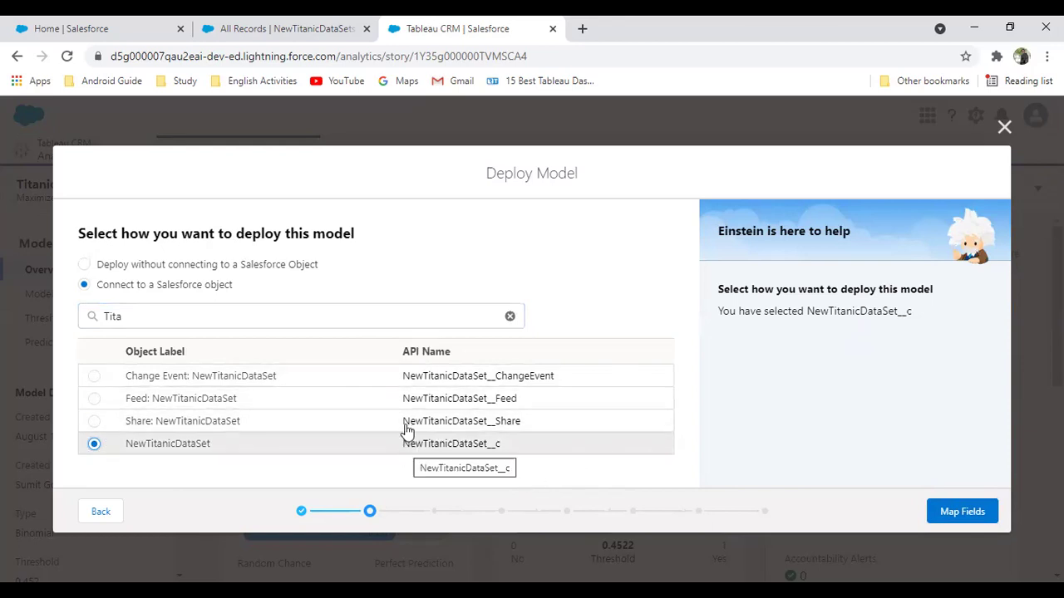
left_click(323, 25)
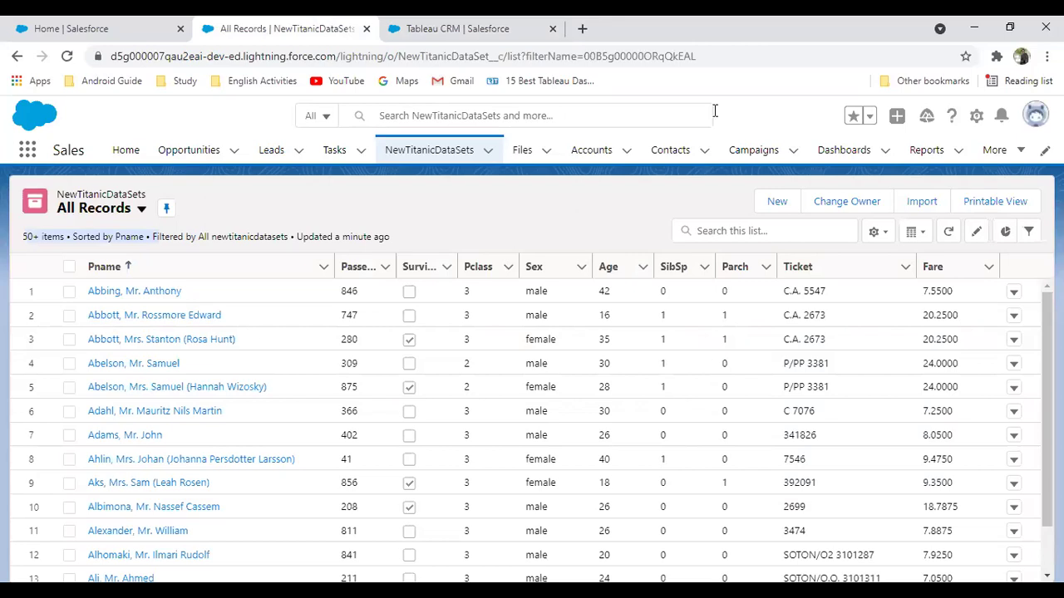
Open Edit Object for NewTitanicDataSet and confirm its API name NewTitanicDataSet__c
left_click(976, 116)
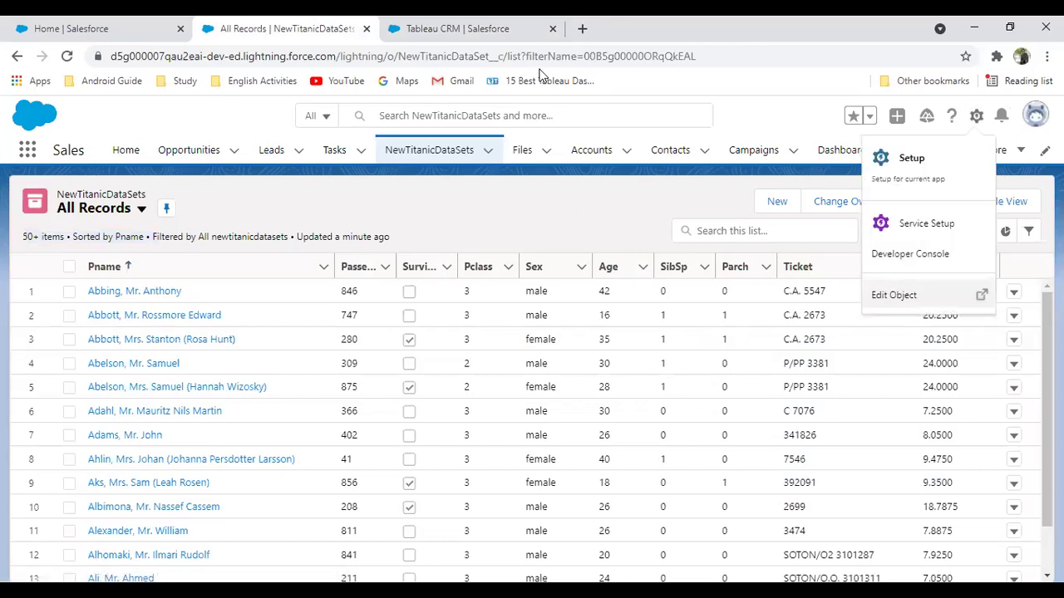
left_click(906, 306)
left_click_drag(391, 29, 197, 29)
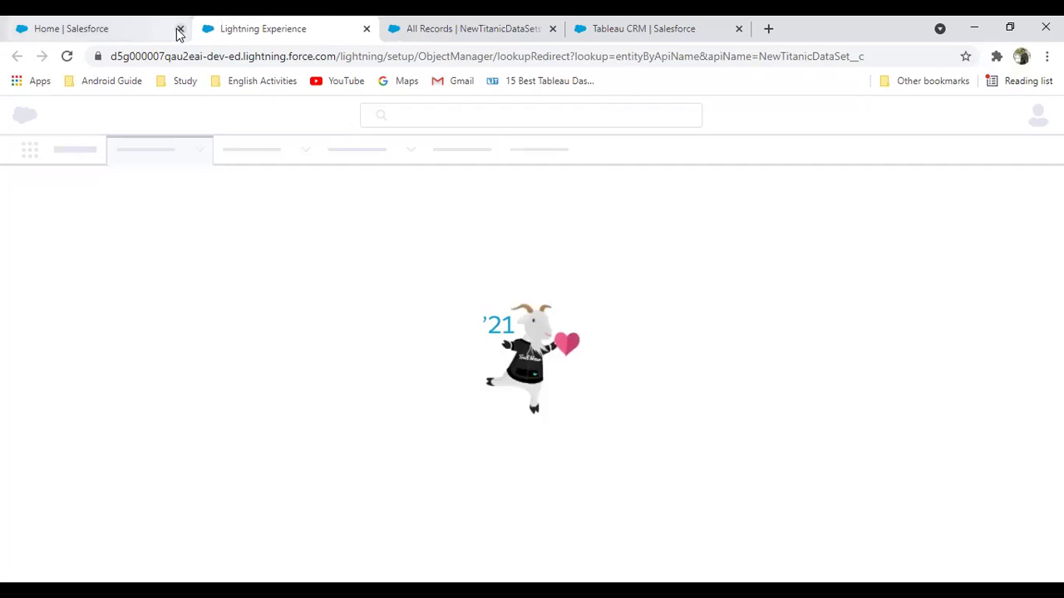
left_click(180, 29)
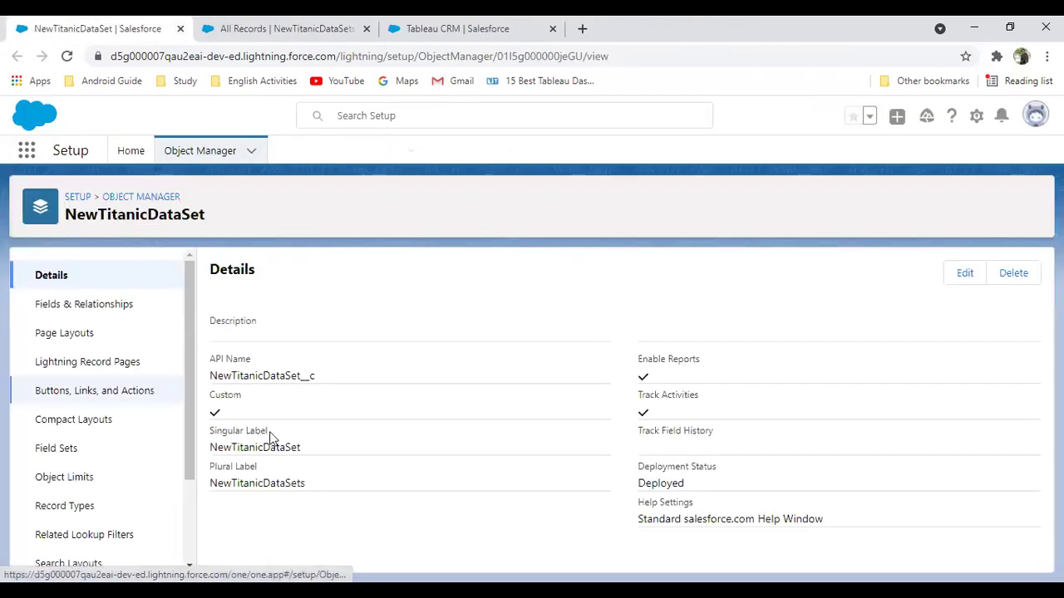
left_click_drag(211, 375, 330, 382)
left_click(489, 25)
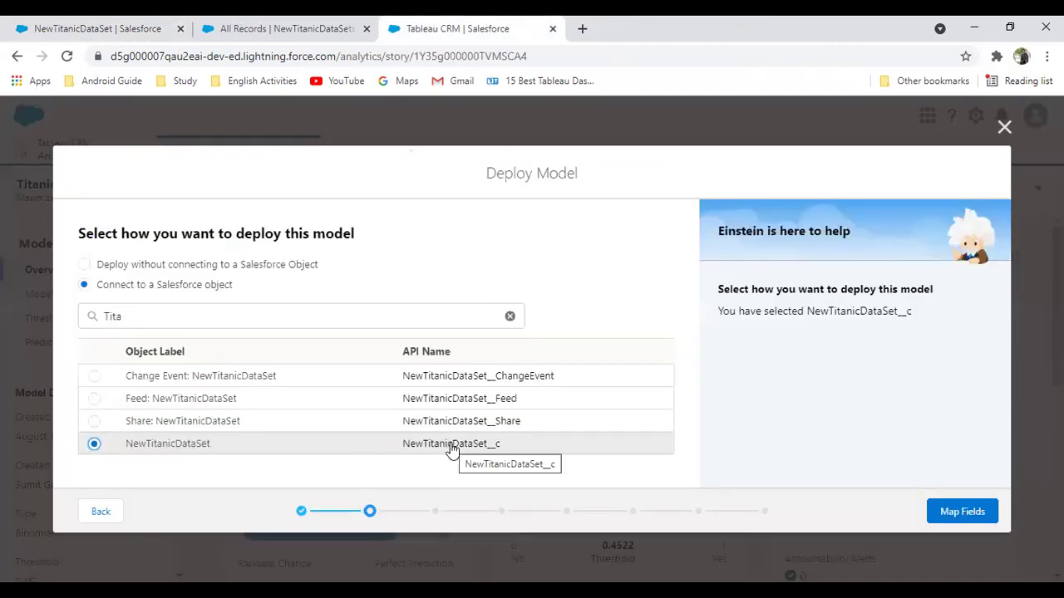
Review the auto-mapped fields Parch, Age, SibSp, Fare, Embarked, Pclass and Sex, briefly expanding supplemental dataset options
left_click(964, 511)
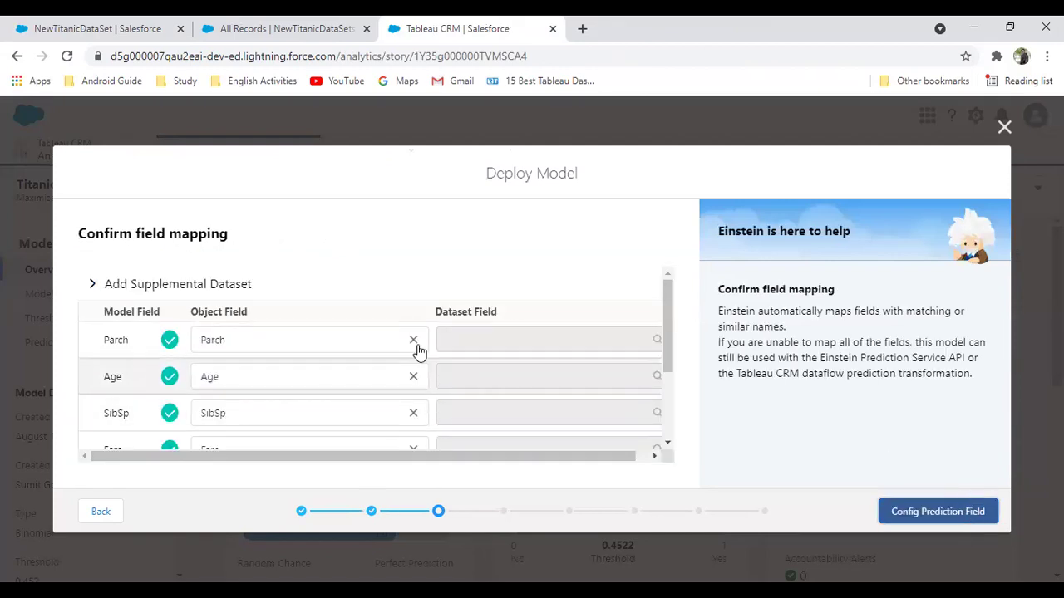
left_click(94, 285)
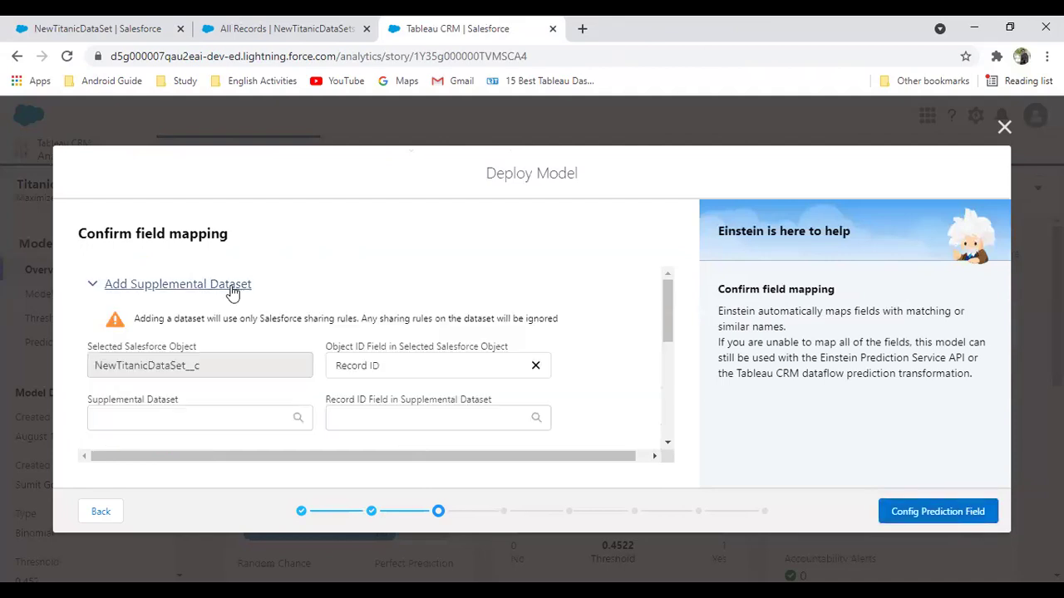
scroll(244, 363, "down", 5)
scroll(209, 305, "up", 5)
left_click(94, 285)
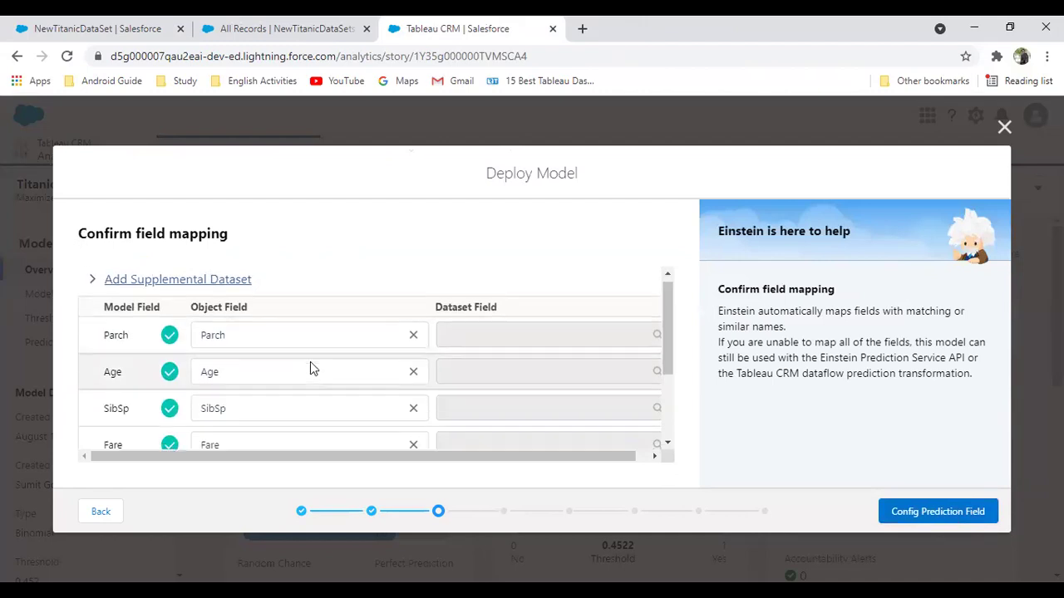
scroll(310, 362, "down", 3)
scroll(299, 400, "up", 3)
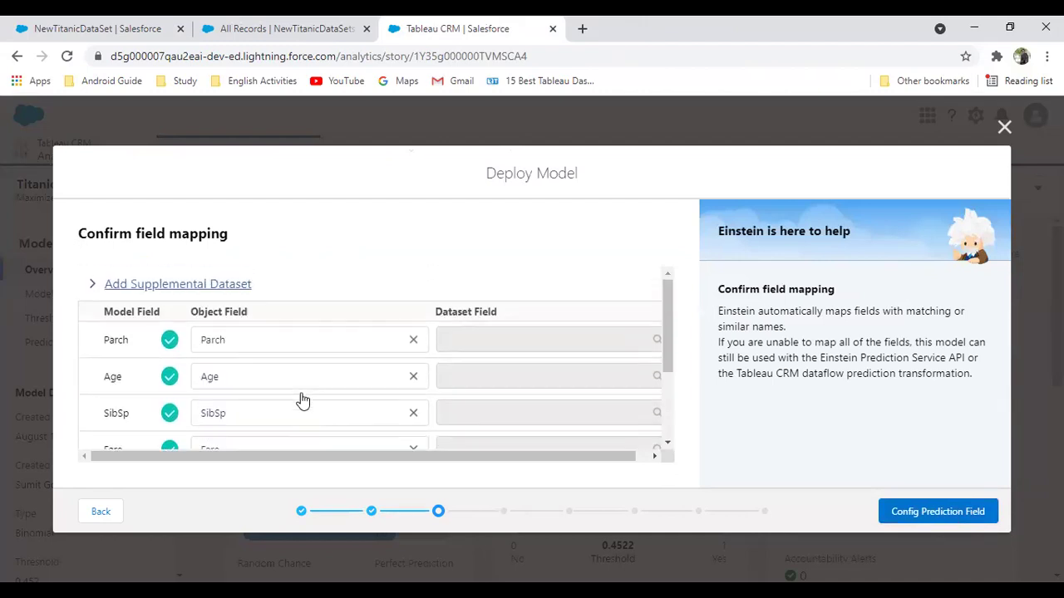
scroll(116, 378, "down", 3)
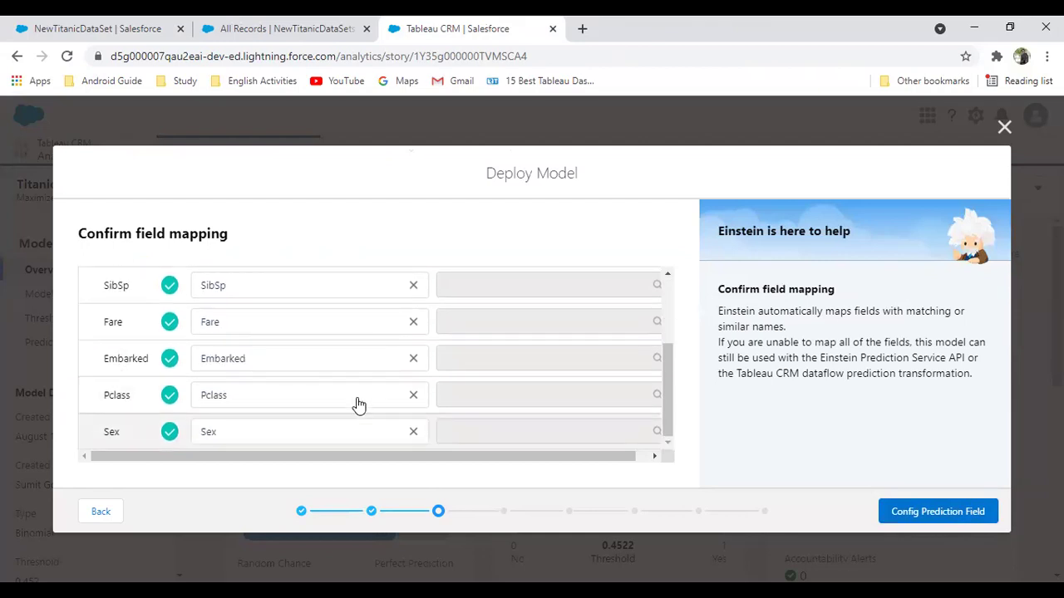
scroll(332, 392, "up", 3)
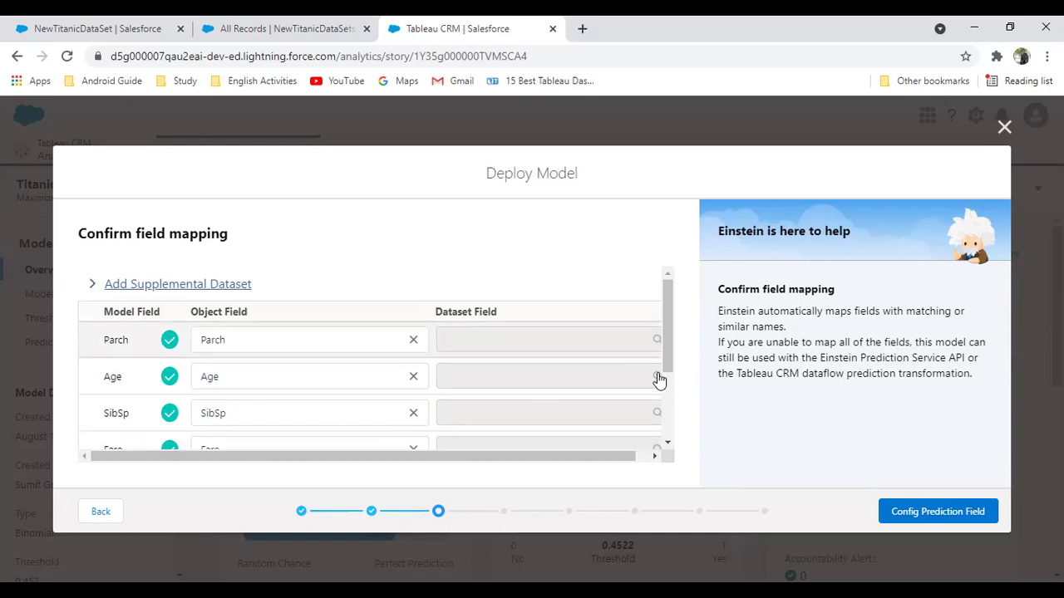
mouse_move(669, 335)
left_mouse_down()
mouse_move(665, 432)
mouse_move(668, 333)
left_mouse_up()
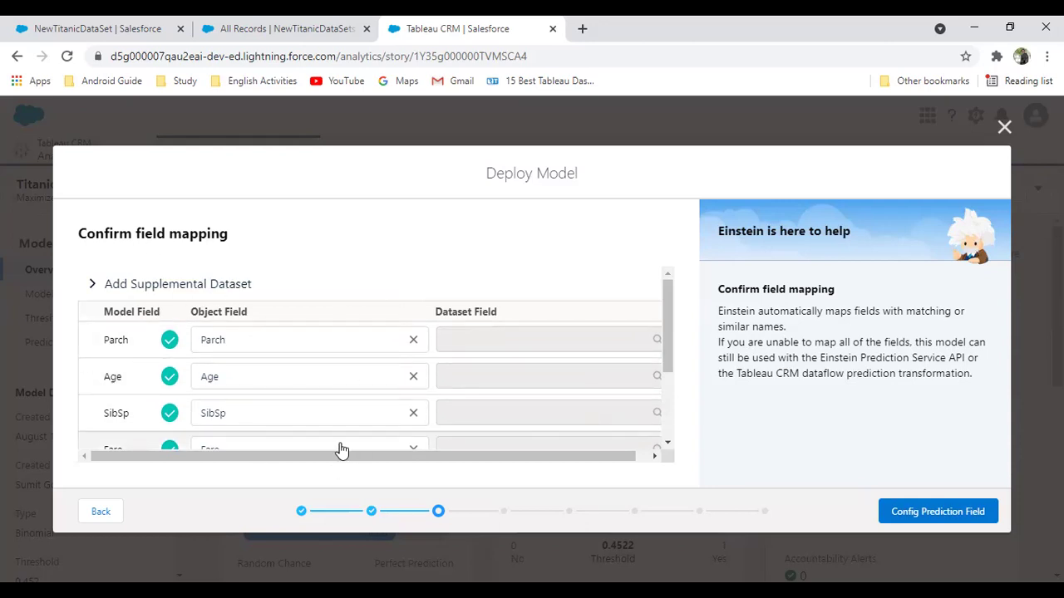
Choose to create a new prediction field and label it 'Survival Prediciton'
left_click(914, 513)
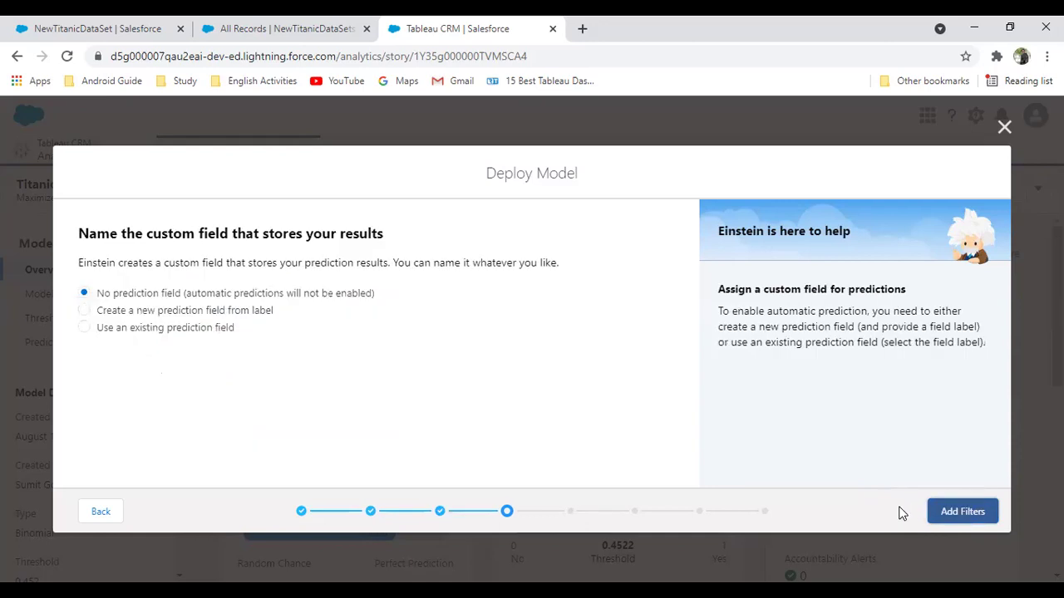
left_click_drag(94, 248, 334, 238)
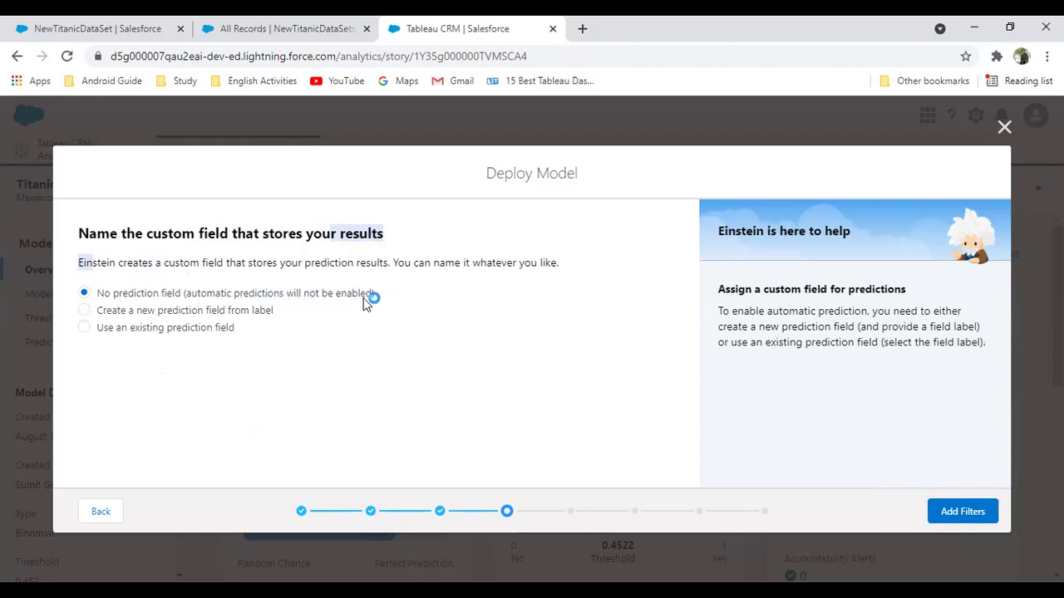
left_click(85, 310)
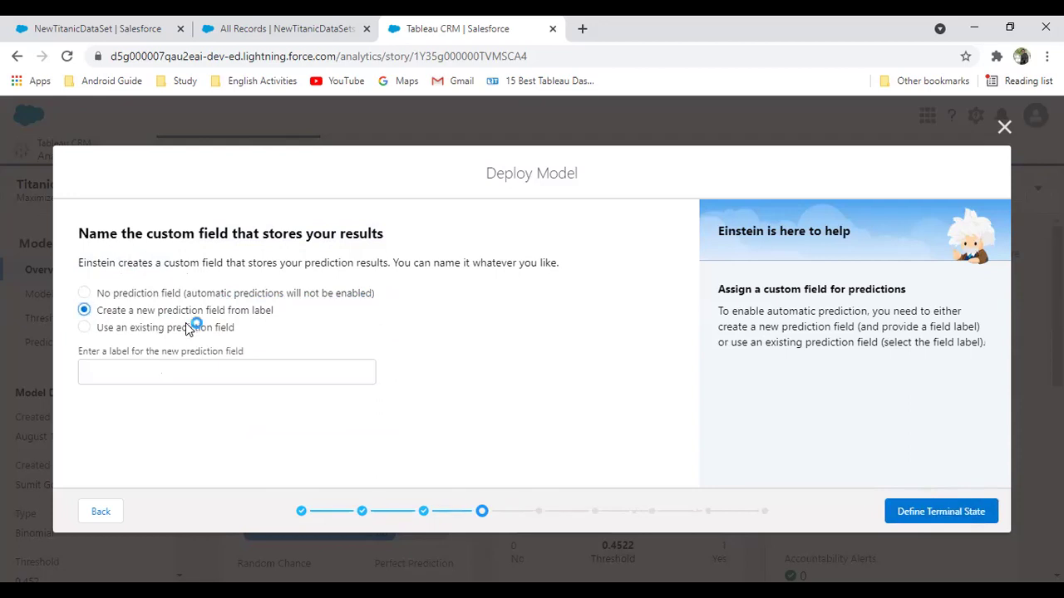
left_click(171, 366)
type("T")
key("BackSpace")
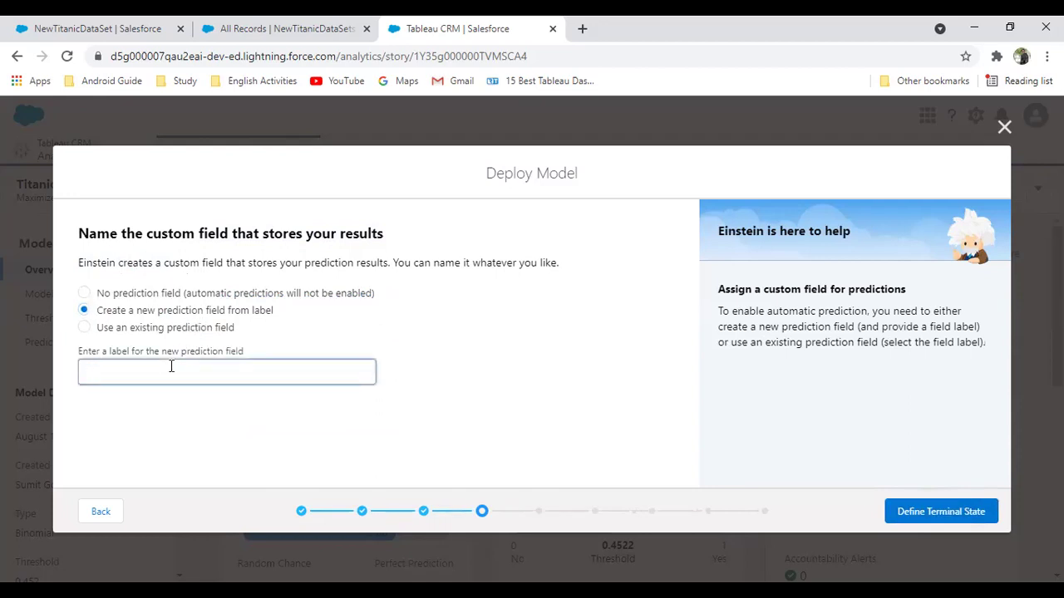
type("Surviva")
key("BackSpace")
key("BackSpace")
key("BackSpace")
type("ical")
key("BackSpace")
key("BackSpace")
key("BackSpace")
key("BackSpace")
type("val")
key("BackSpace")
key("BackSpace")
type("al Predic")
type("iton")
key("Tab")
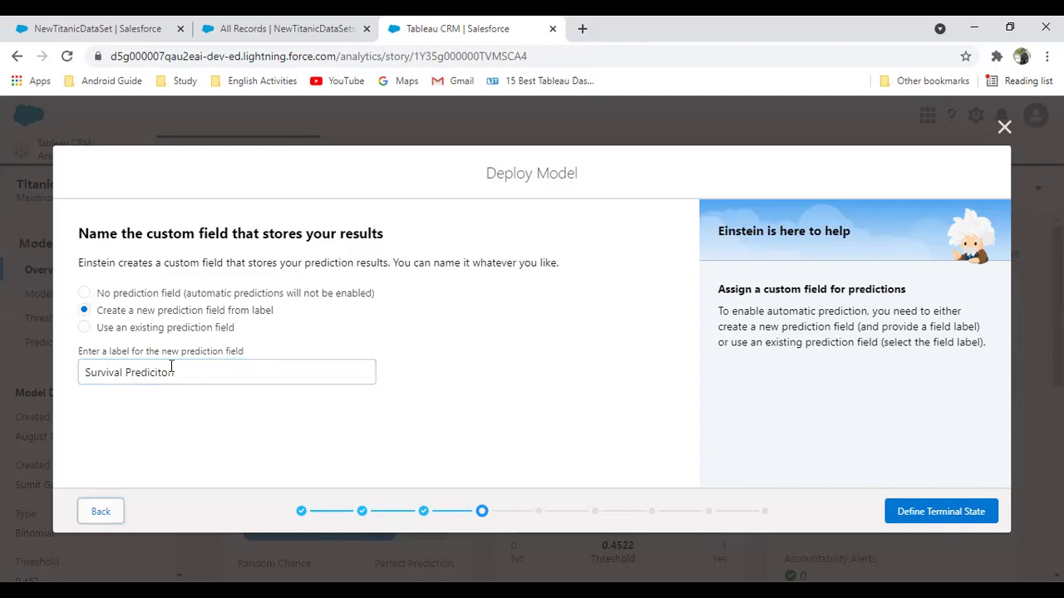
left_click(225, 427)
Advance to accuracy monitoring, leaving 'No terminal state filter' selected
left_click(926, 516)
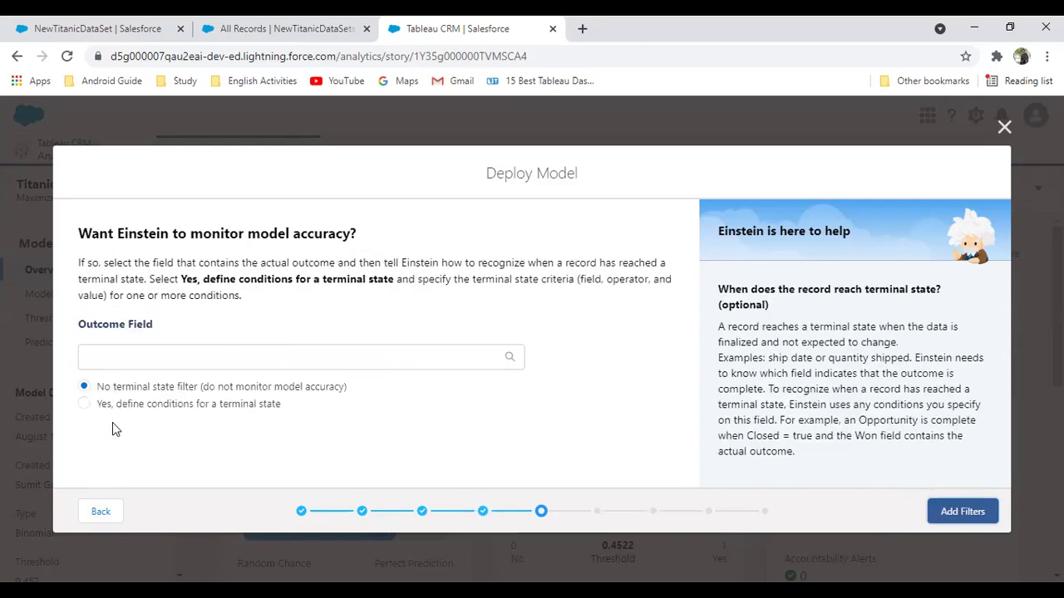
left_click_drag(104, 262, 659, 262)
left_click_drag(78, 280, 174, 279)
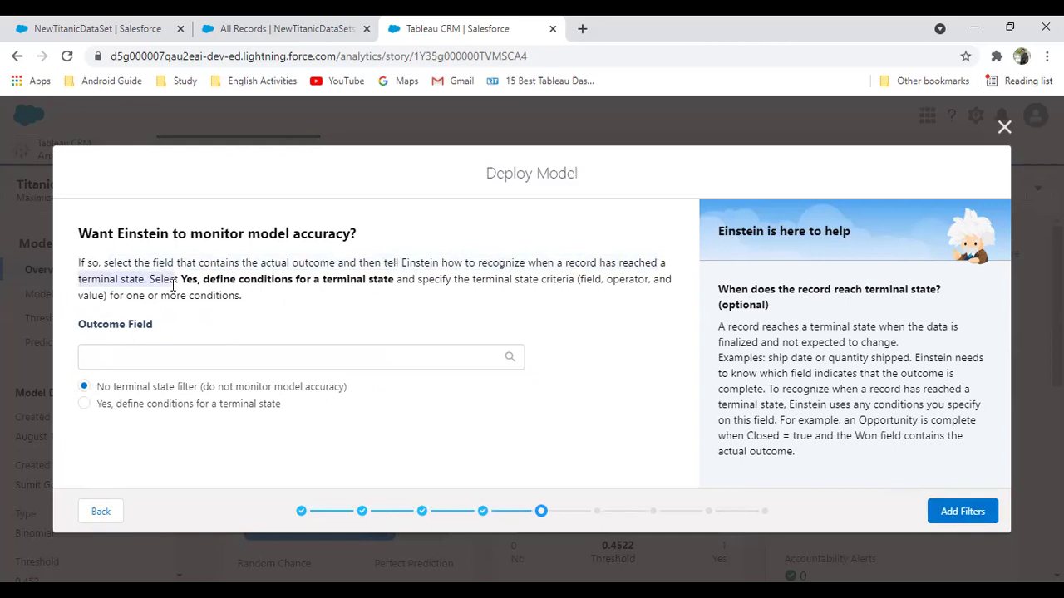
left_click(266, 326)
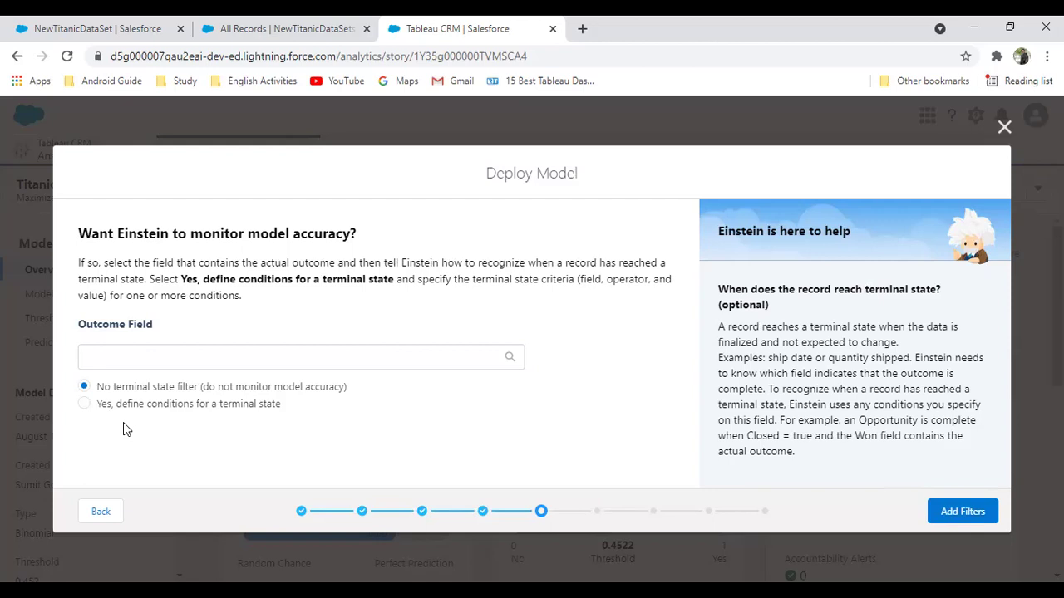
Advance to the segment step, keeping 'No segment' so predictions use all the data
left_click(945, 512)
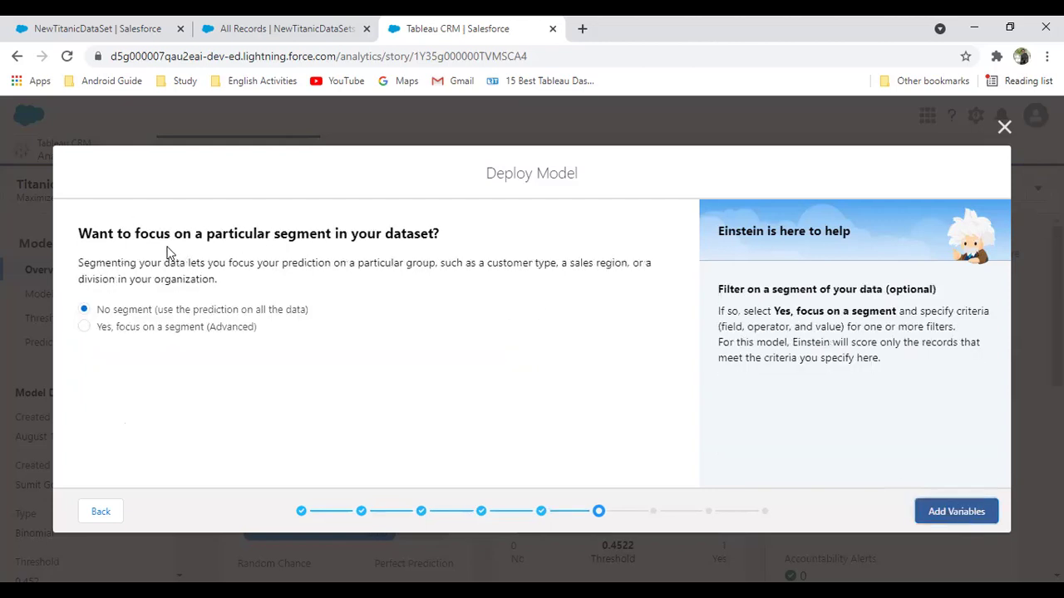
left_click_drag(103, 238, 428, 233)
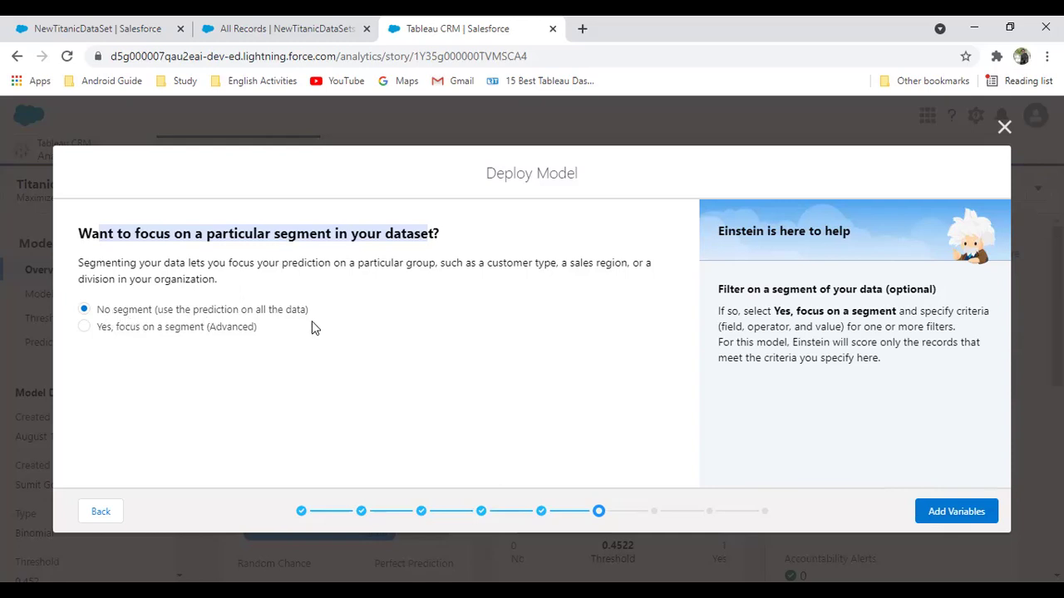
Mark all model variables, including SibSp and Pclass, as actionable for improvements
left_click(956, 512)
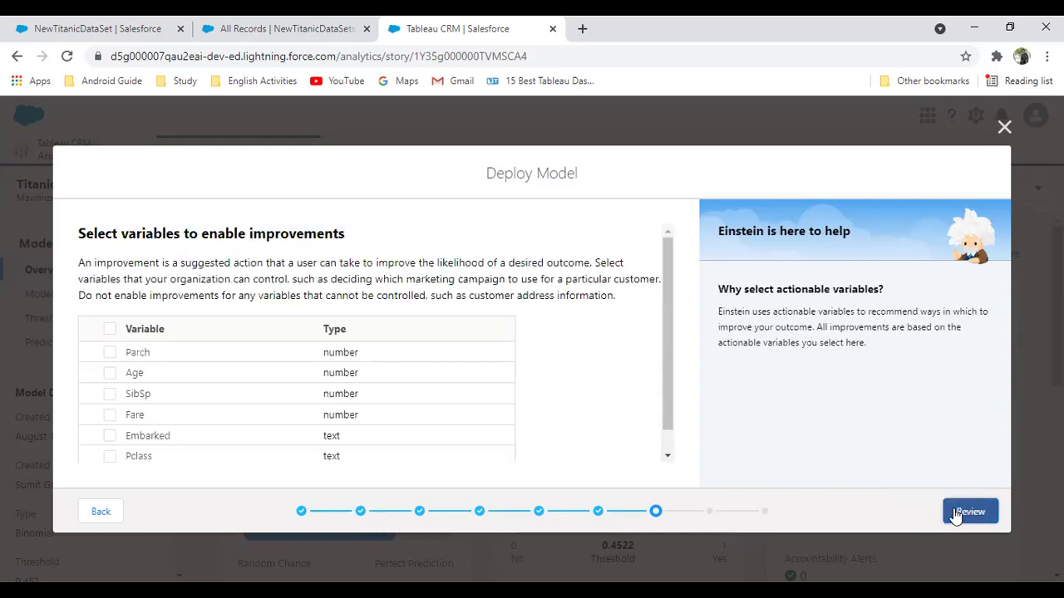
left_click_drag(83, 264, 571, 268)
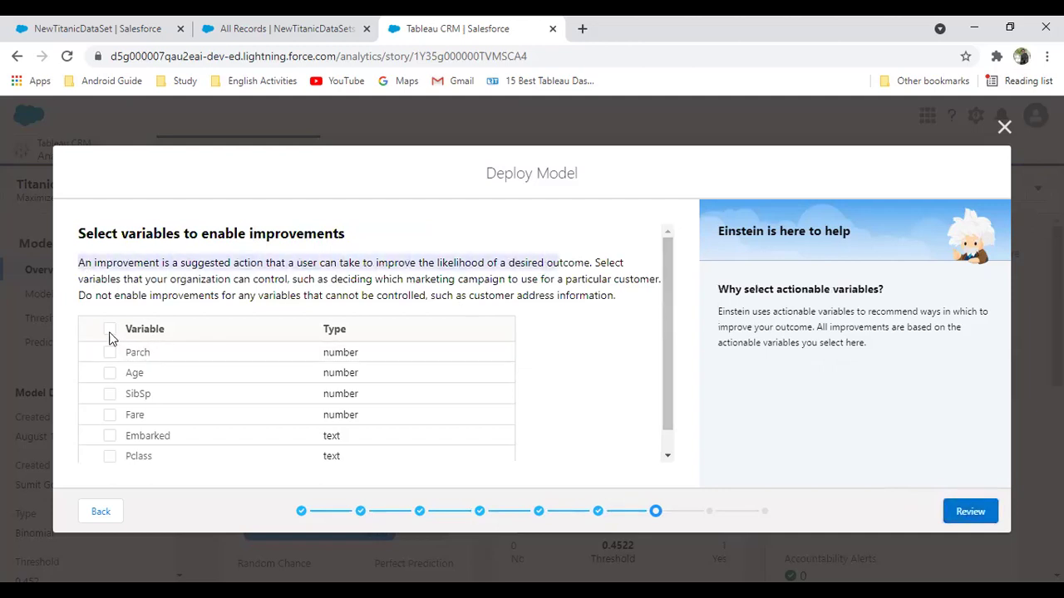
left_click(109, 395)
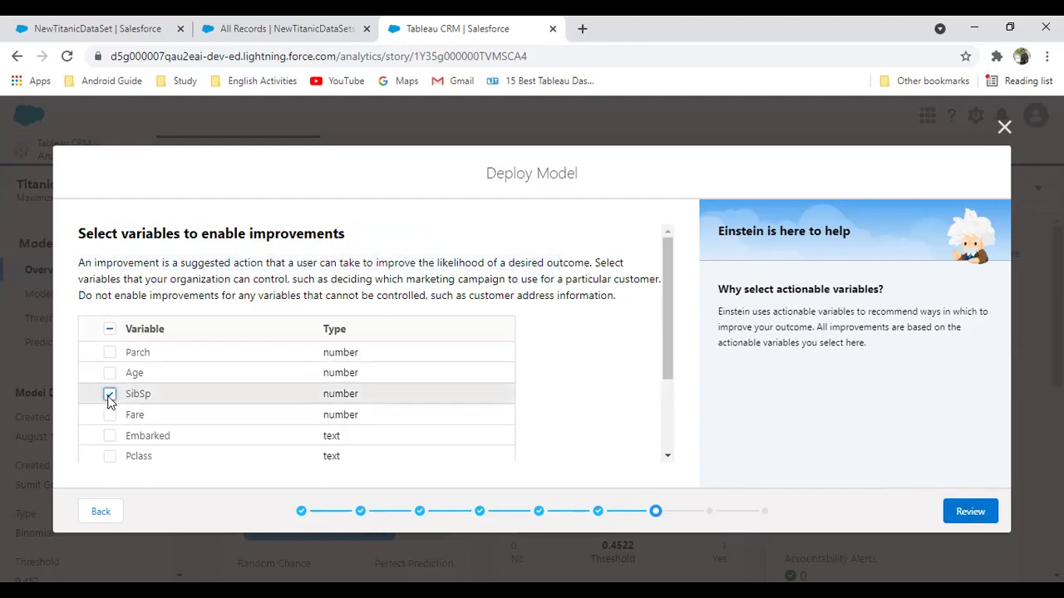
left_click(110, 456)
left_click(110, 331)
left_click(110, 332)
left_click(111, 332)
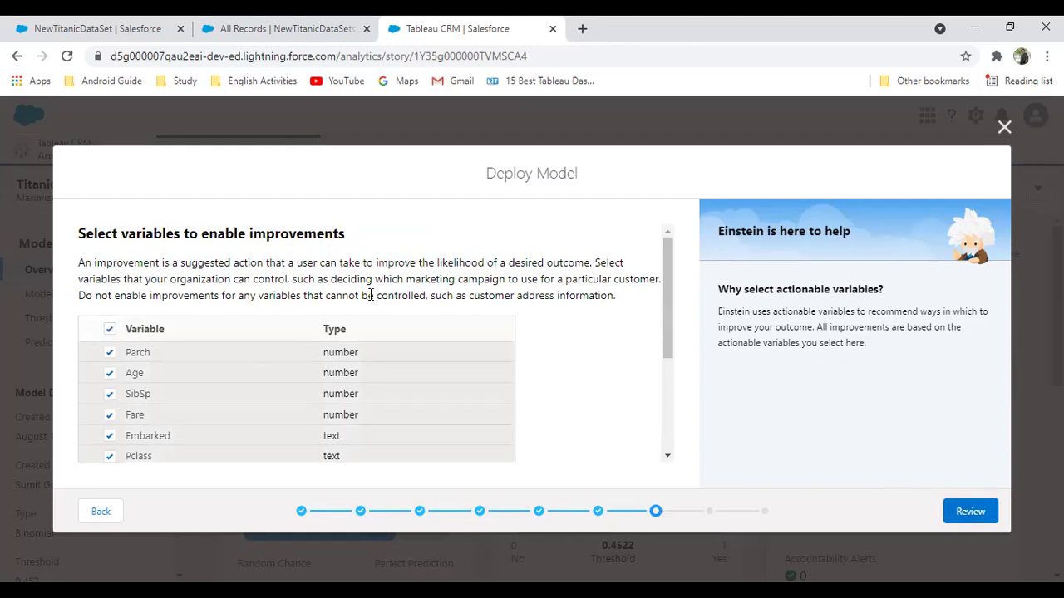
Read the note on uncontrollable variables and bring up the deployment settings summary
left_click_drag(376, 297, 579, 297)
scroll(351, 392, "down", 3)
scroll(208, 418, "up", 3)
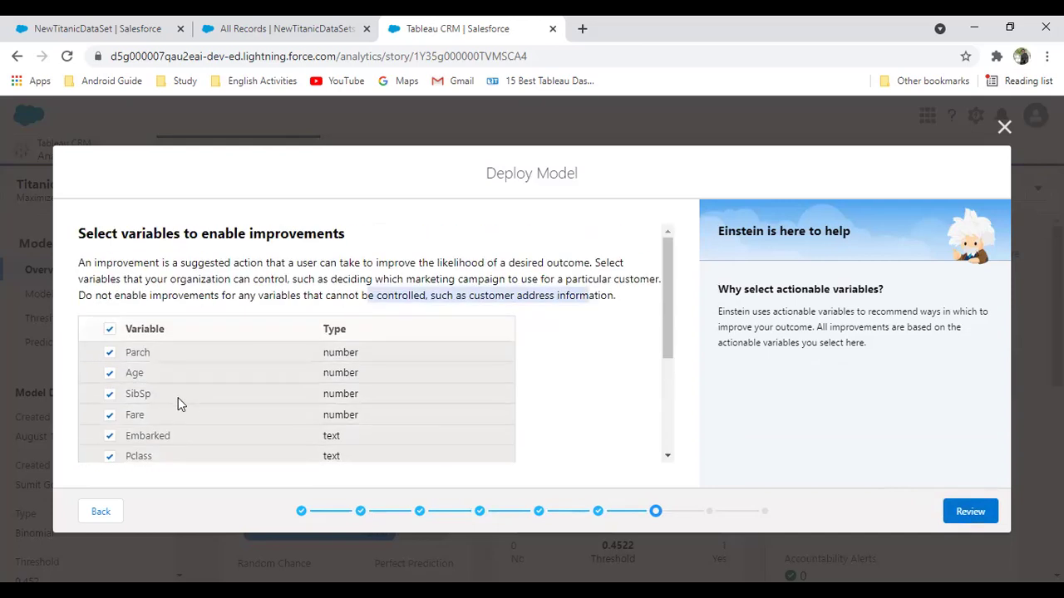
scroll(415, 468, "down", 2)
left_click(966, 514)
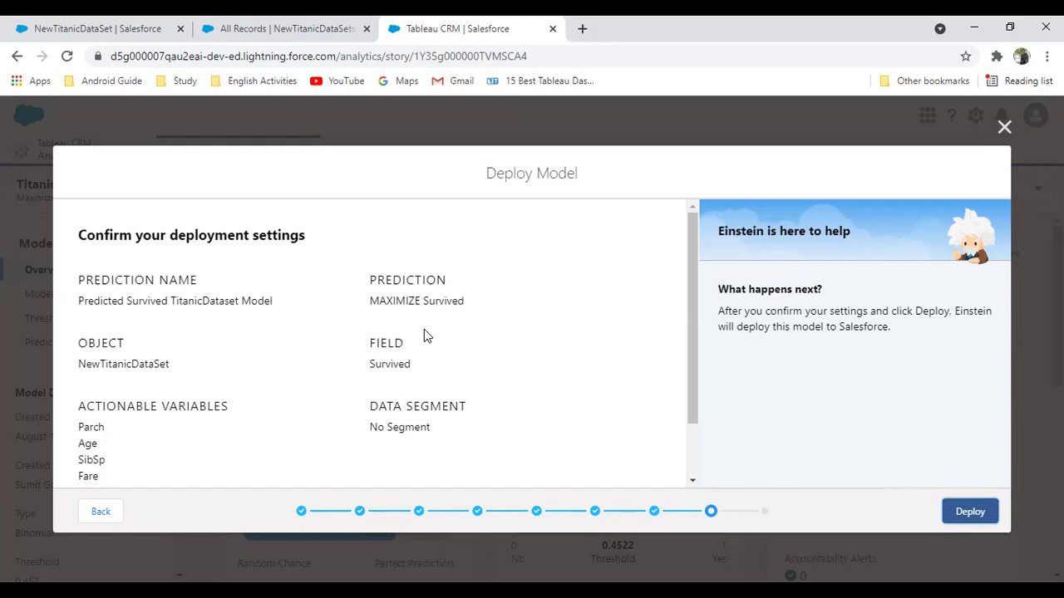
scroll(232, 380, "down", 2)
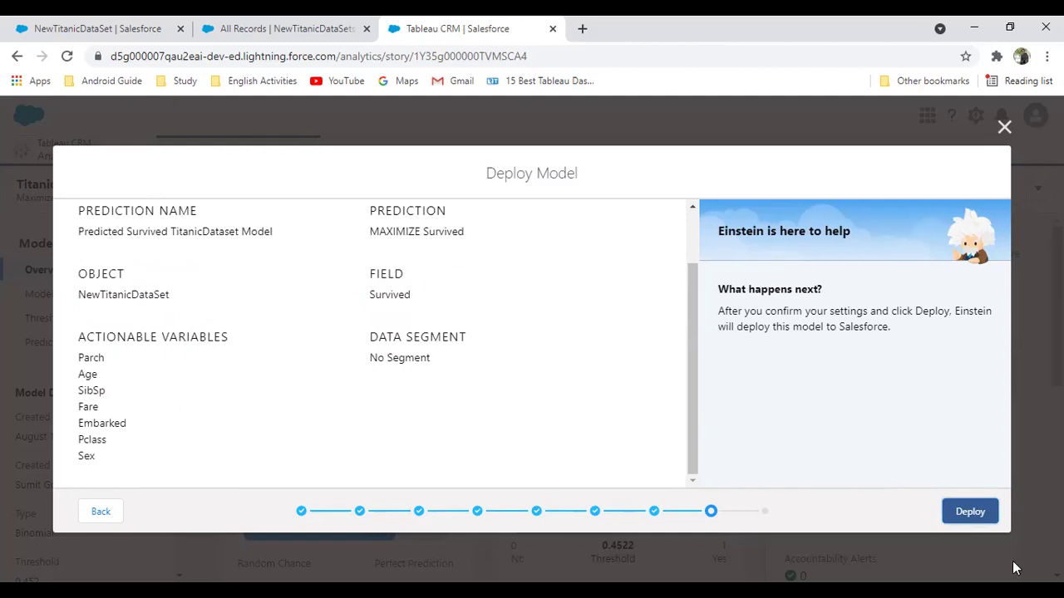
mouse_move(368, 208)
left_mouse_down()
mouse_move(379, 233)
mouse_move(466, 233)
left_mouse_up()
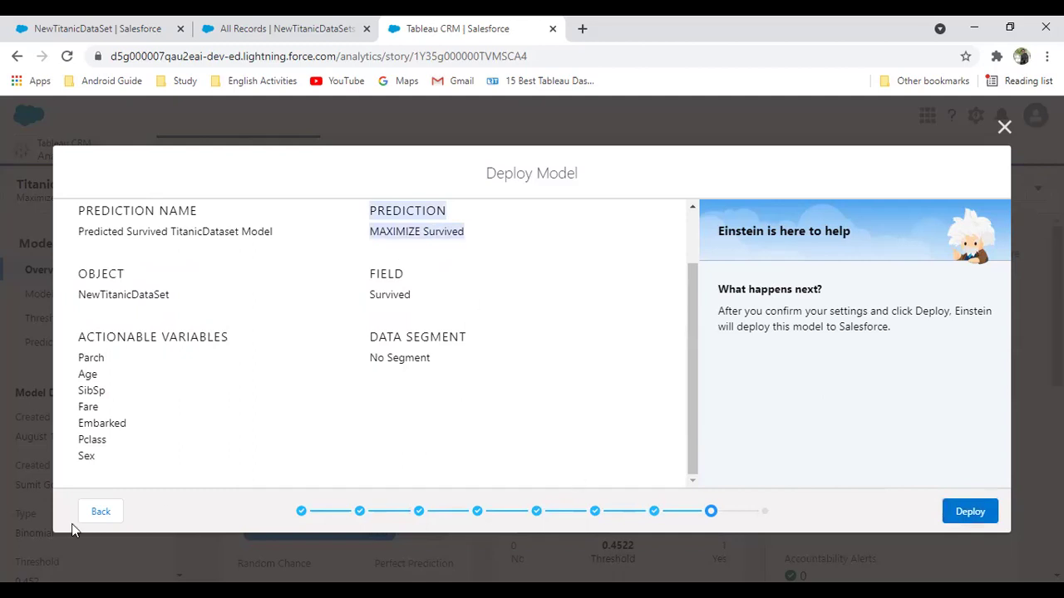
Restart the Deploy Model wizard and choose to deploy as a new prediction definition
left_click(97, 512)
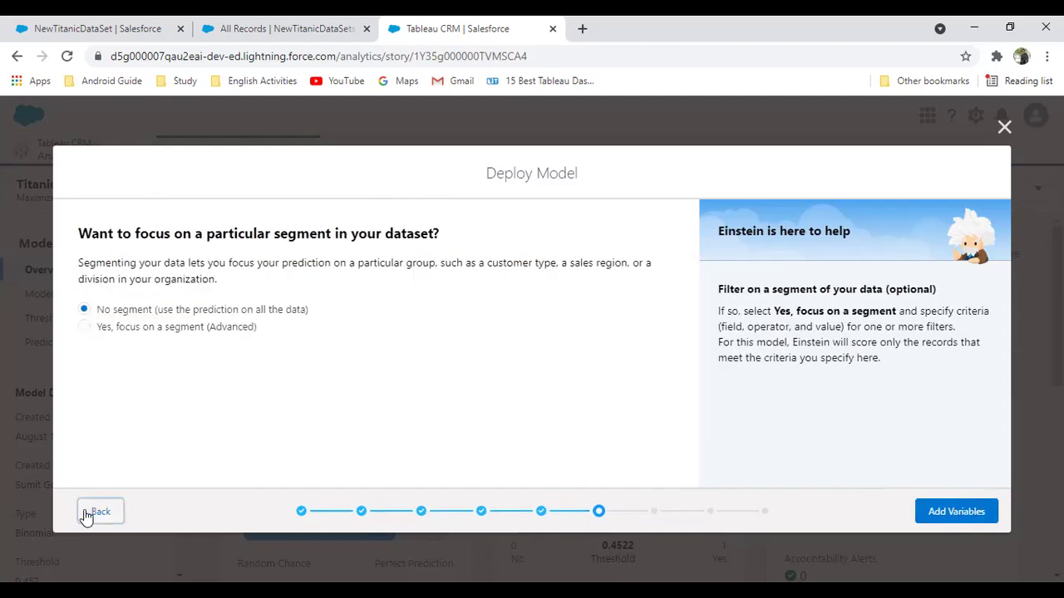
key("Escape")
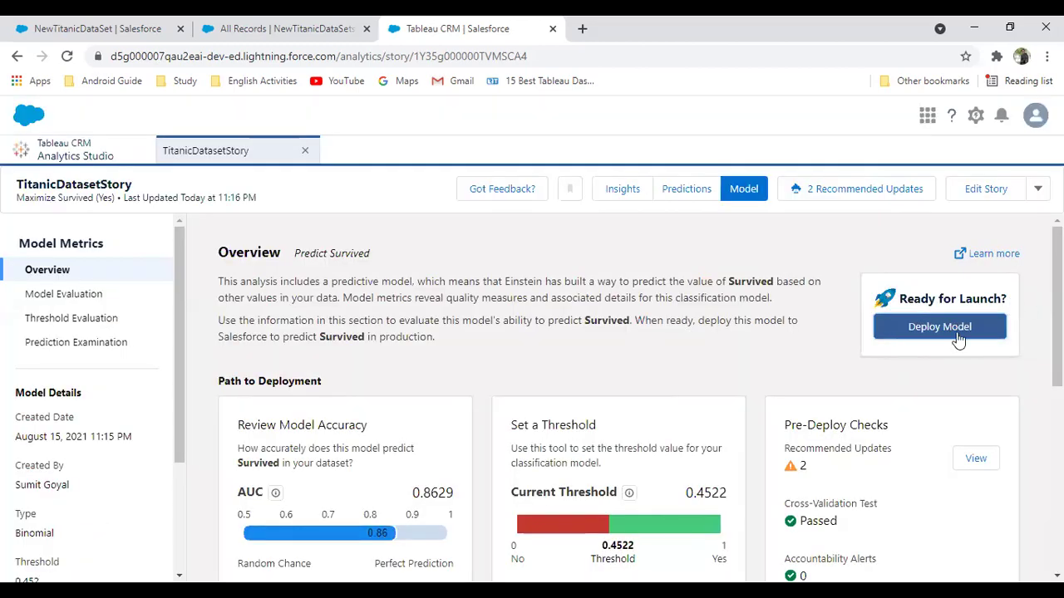
left_click(942, 327)
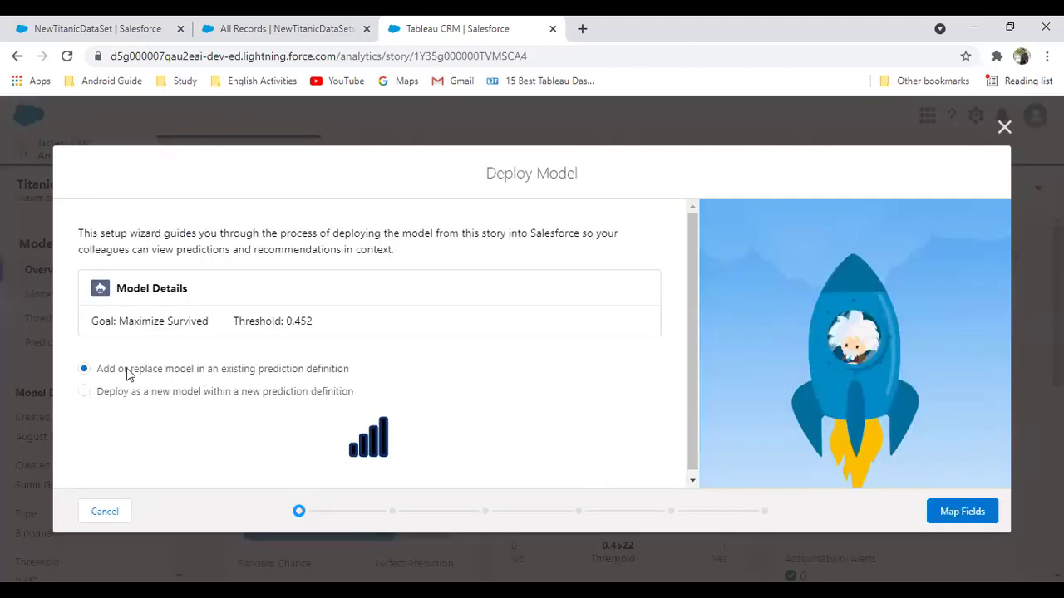
scroll(120, 411, "down", 3)
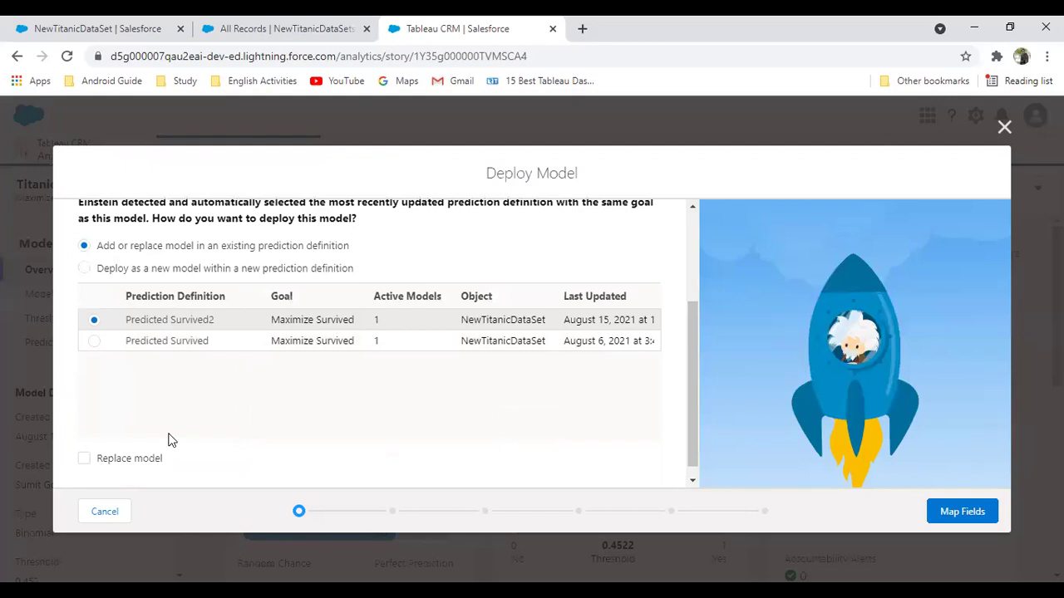
left_click(84, 268)
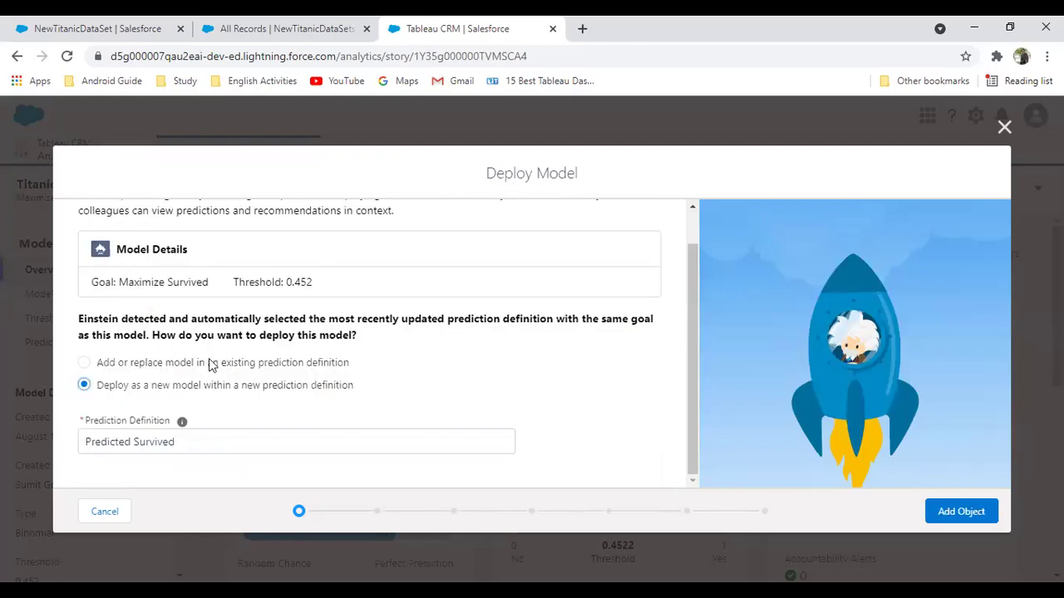
Rename the prediction definition to 'Predicted Survival Data Model'
left_click(193, 443)
key("BackSpace")
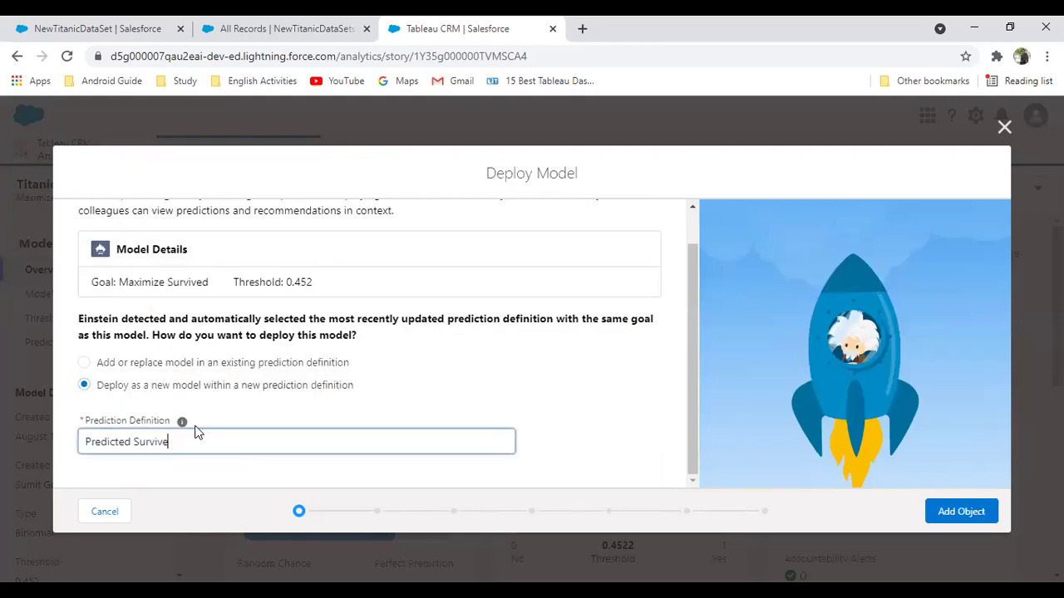
key("BackSpace")
type("al Pre")
key("BackSpace")
key("BackSpace")
key("BackSpace")
key("BackSpace")
type("Data Model")
Connect the model to the NewTitanicDataSet object, found by searching 'tita'
left_click(961, 512)
left_click(147, 318)
type("tita")
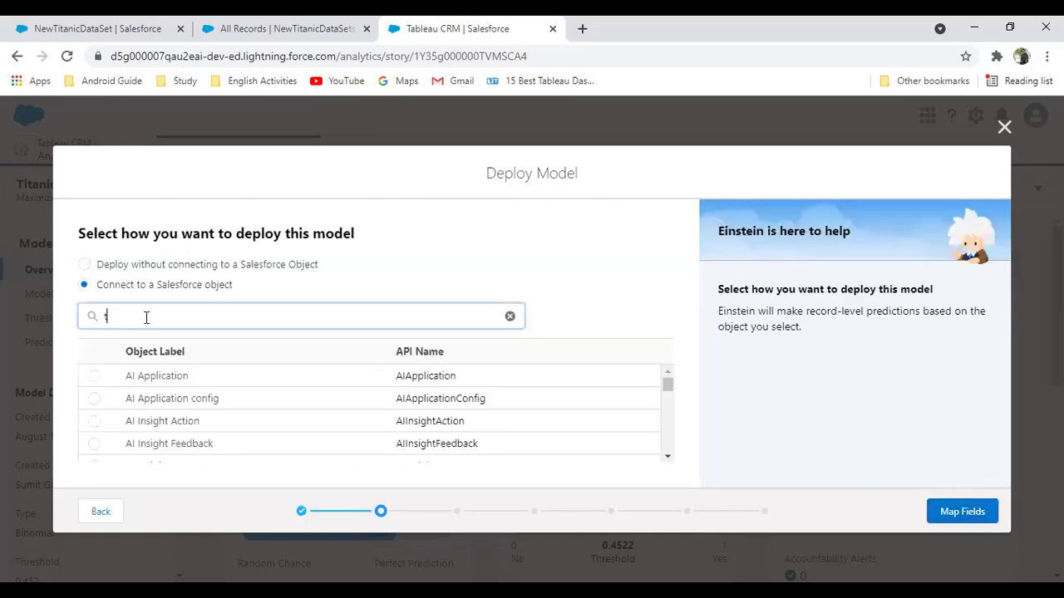
left_click(94, 444)
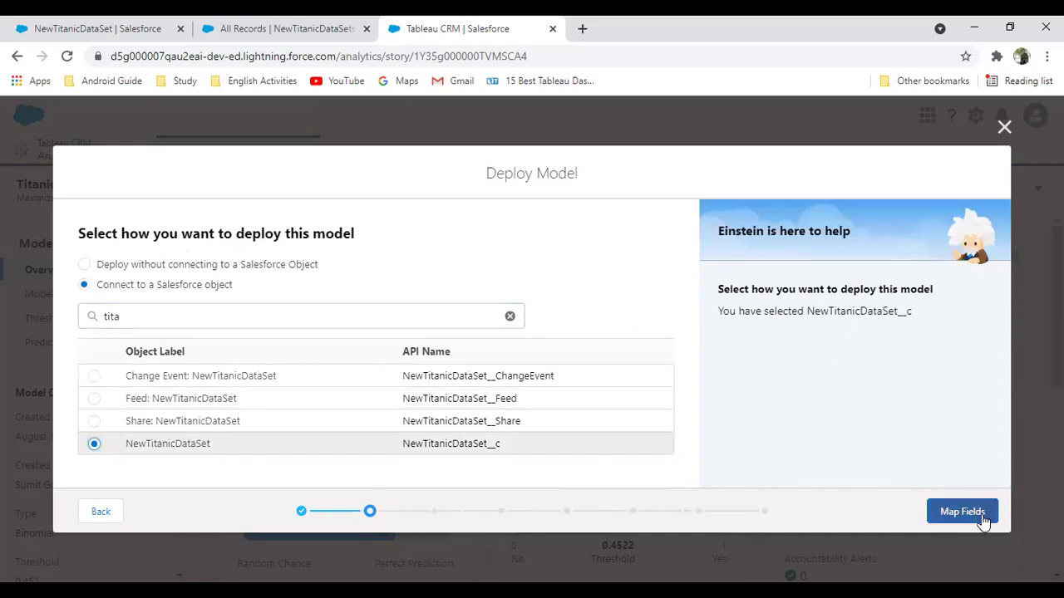
Create a new prediction field from the label 'Passanger Survival Prediction'
left_click(962, 512)
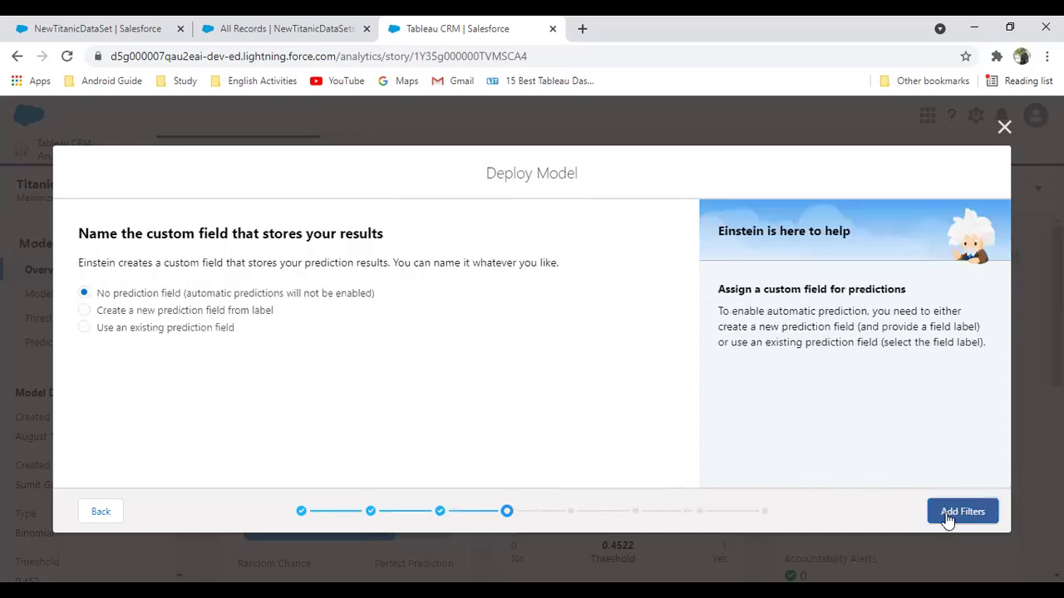
left_click(84, 311)
left_click(169, 375)
type("Predict")
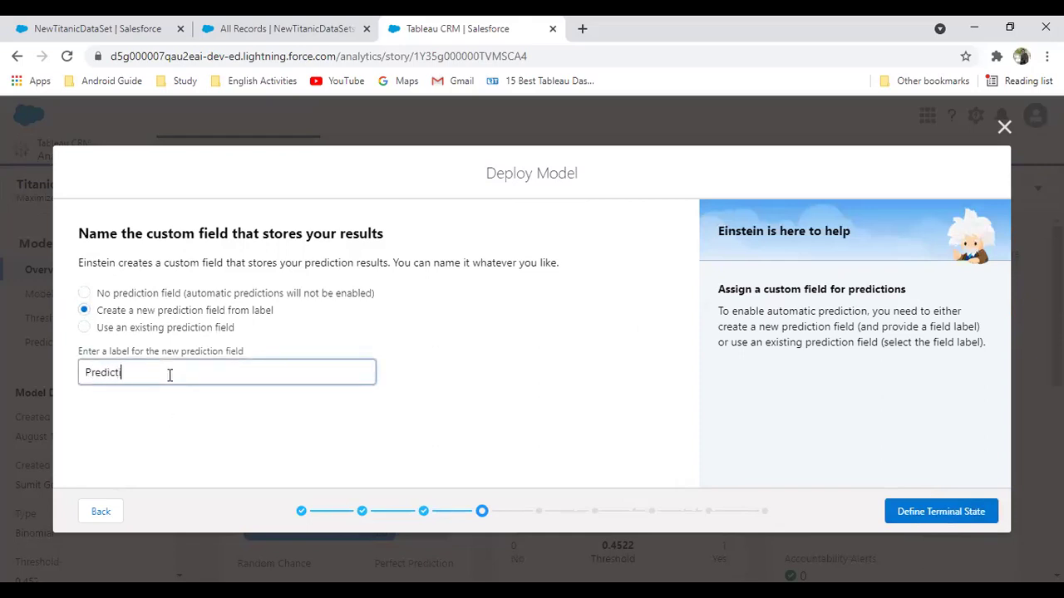
type("ion Survival")
left_click(924, 518)
left_click_drag(183, 373, 3, 374)
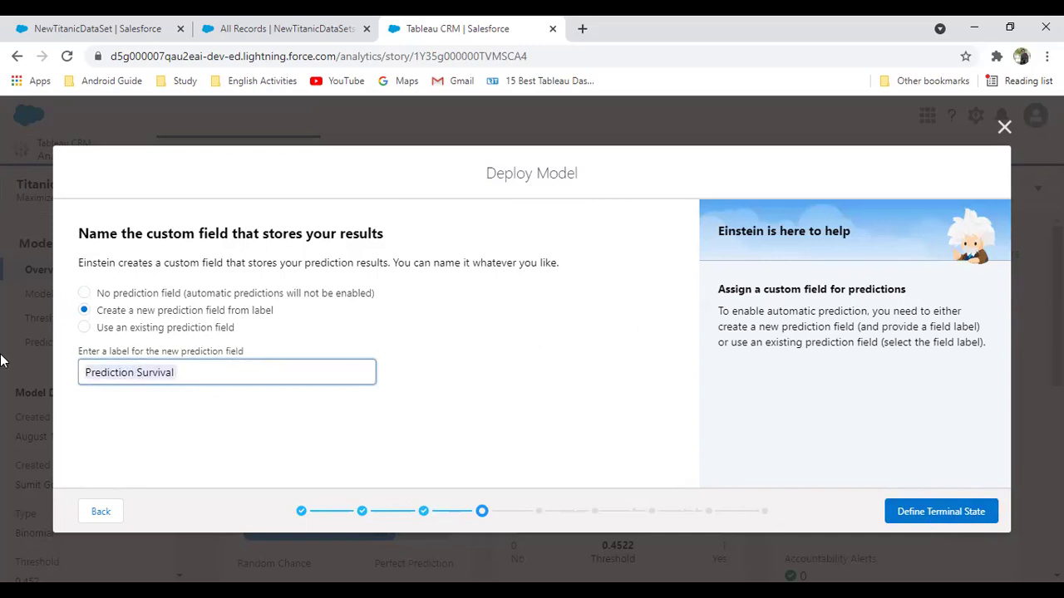
type("Pas")
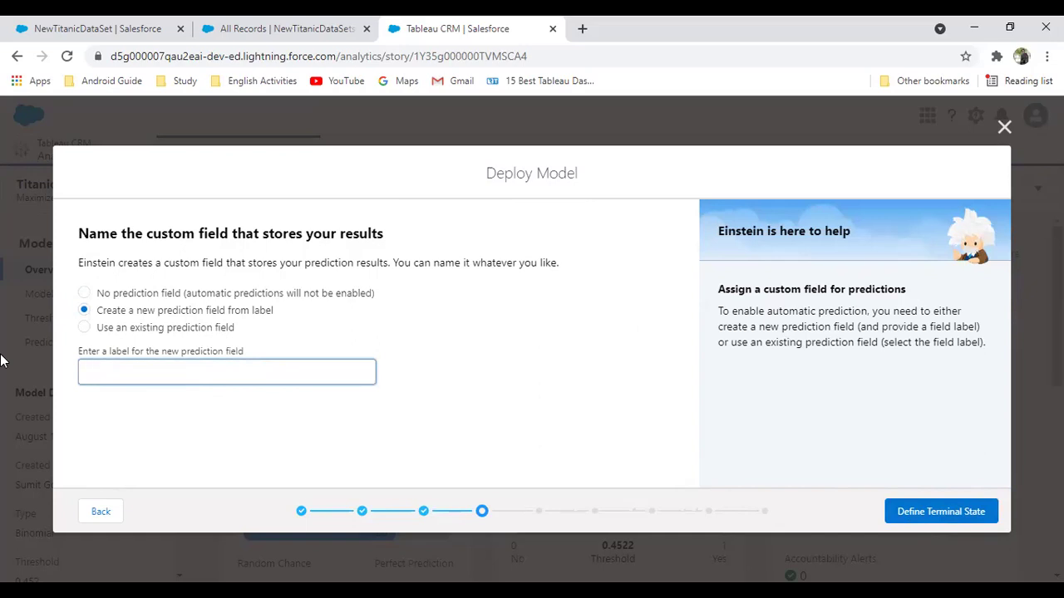
type("Passanger Survival Pre")
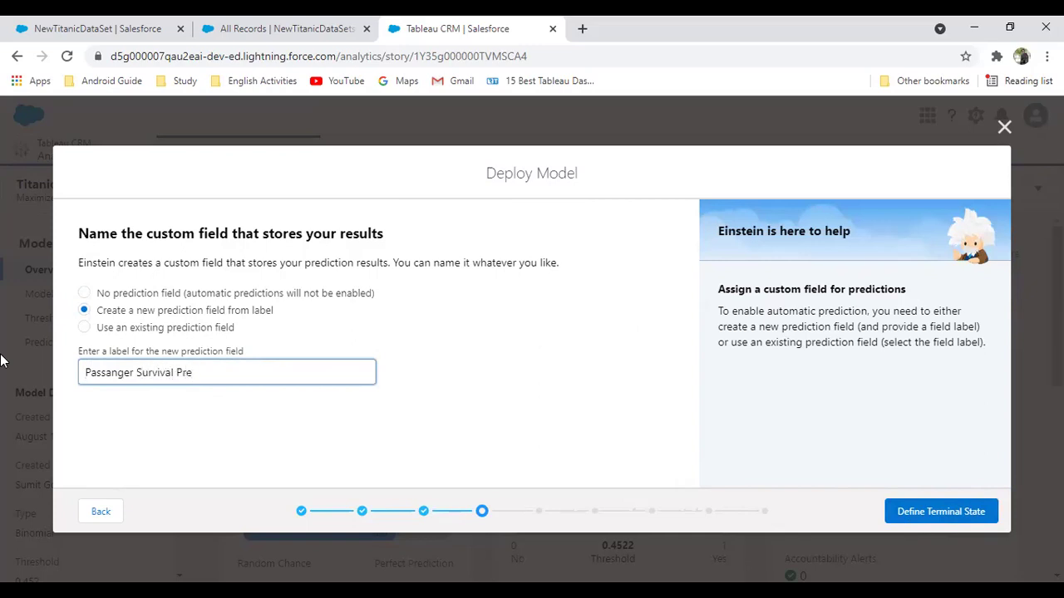
type("diction")
Skip the terminal state and segment filters, make Parch, Age, SibSp and Fare actionable, and review
left_click(924, 514)
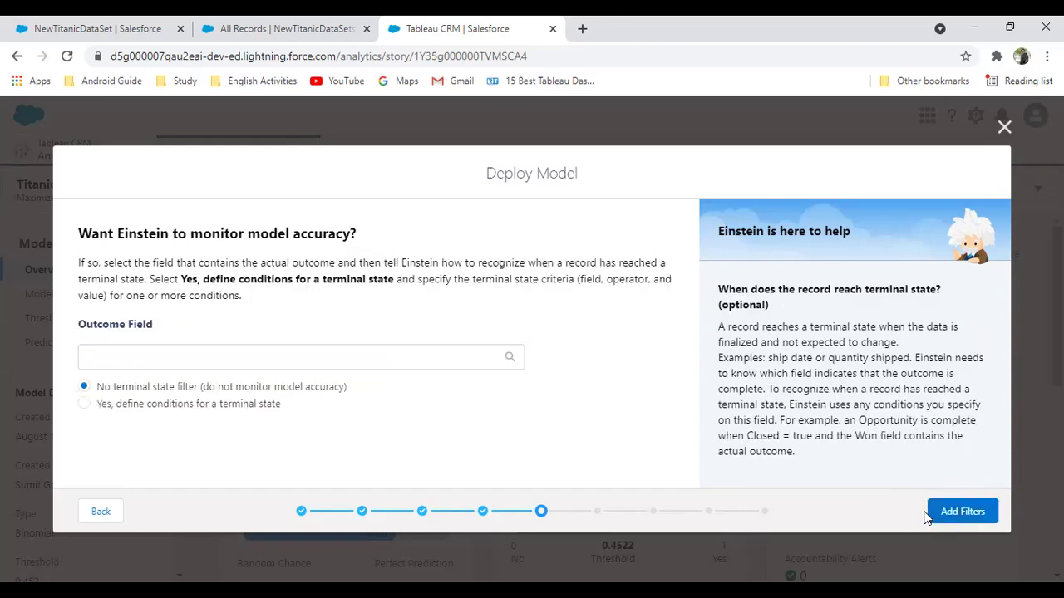
left_click(954, 514)
left_click(956, 512)
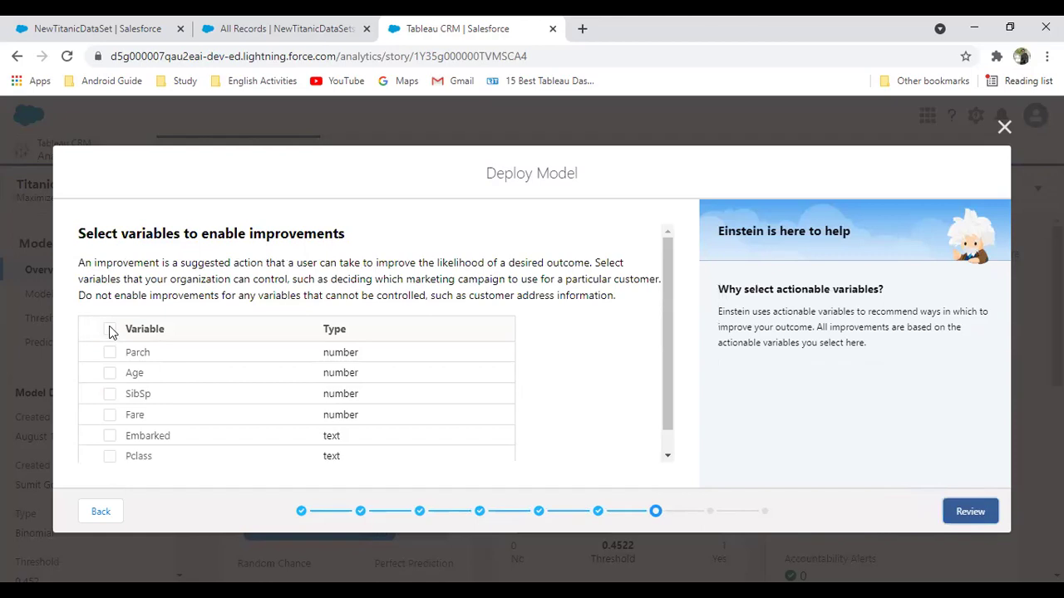
left_click(970, 512)
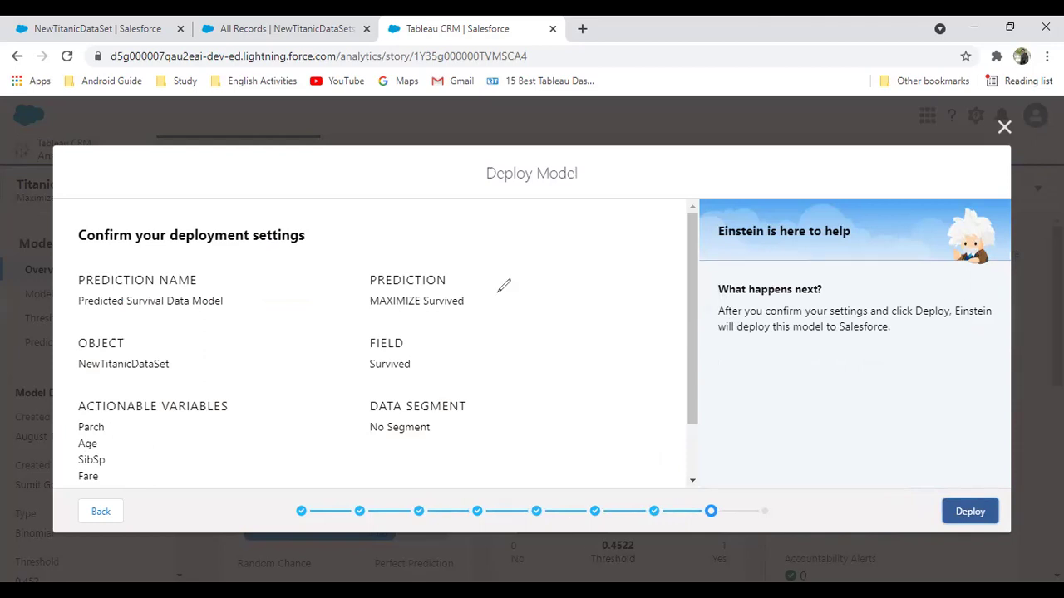
Deploy 'Predicted Survival Data Model' to Salesforce and dismiss the congratulations screen
left_click_drag(497, 291, 384, 307)
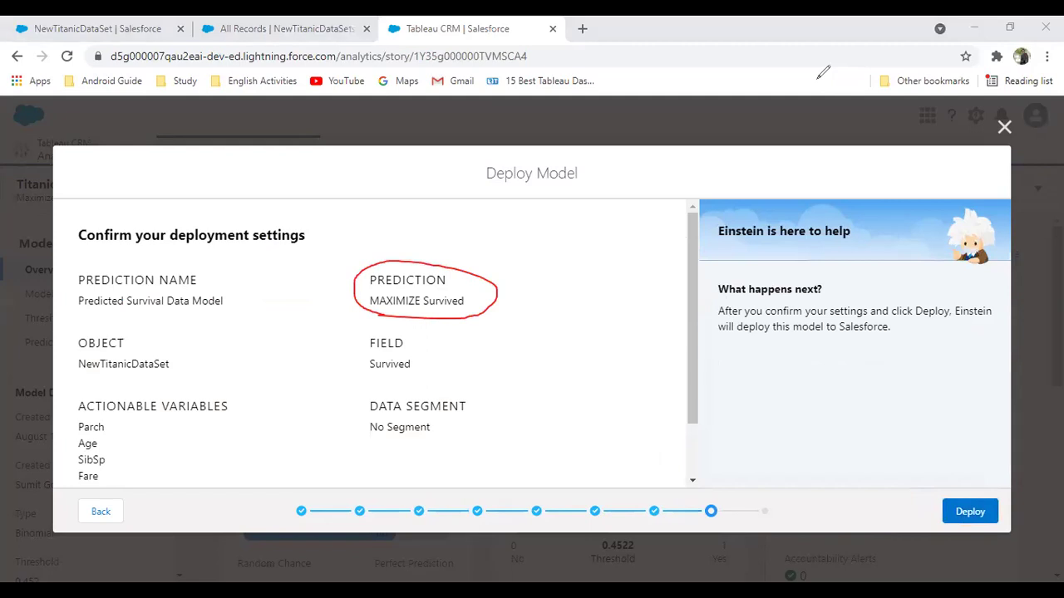
left_click(969, 512)
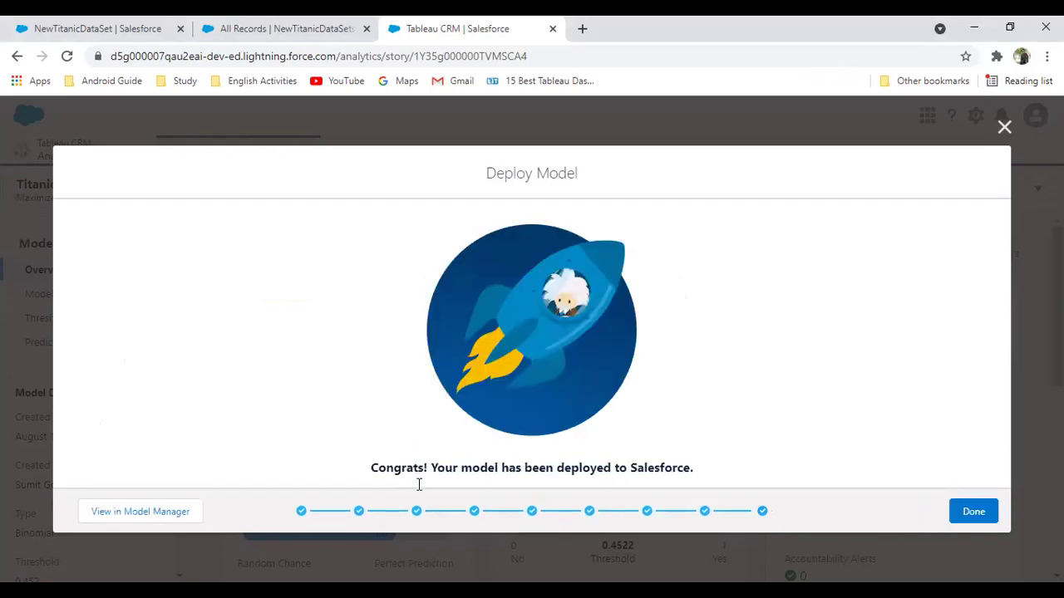
left_click_drag(401, 468, 675, 470)
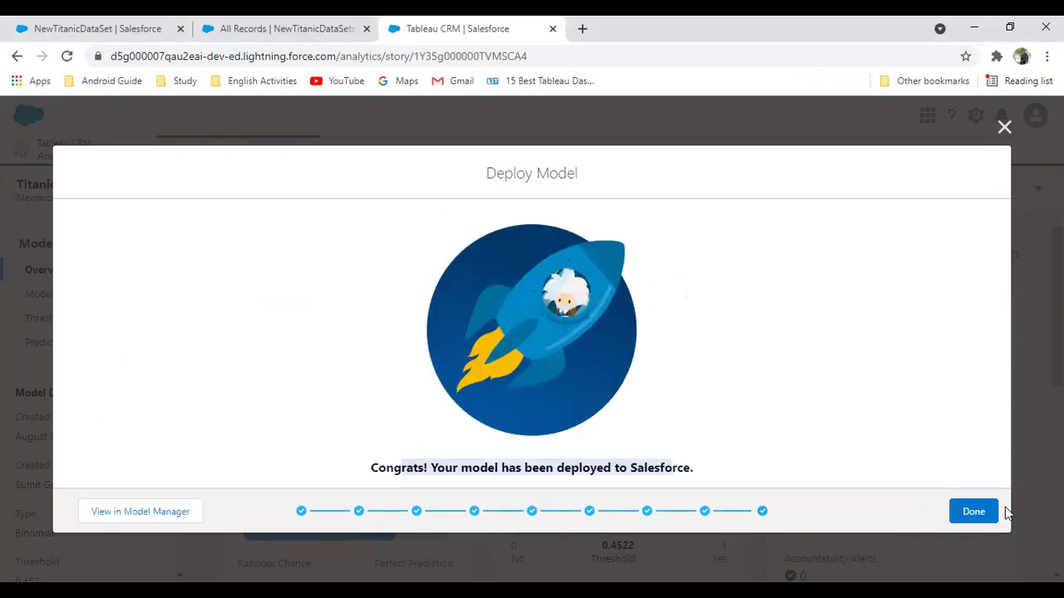
left_click(979, 515)
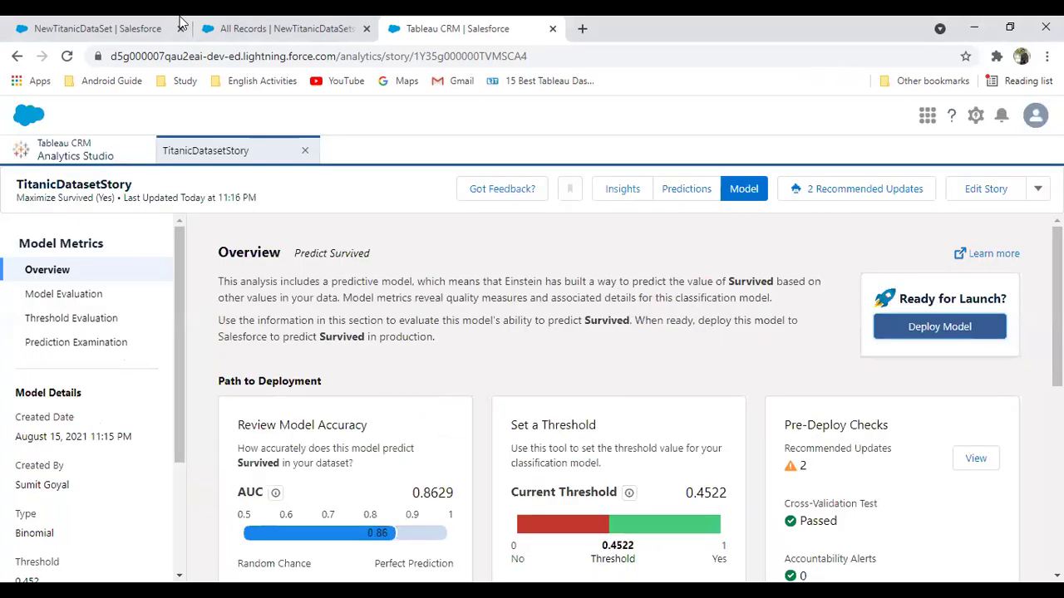
Verify NewTitanicDataSet has the Passanger Survival Prediction Number(16, 2) field, then return to All Records
left_click(270, 25)
left_click(93, 26)
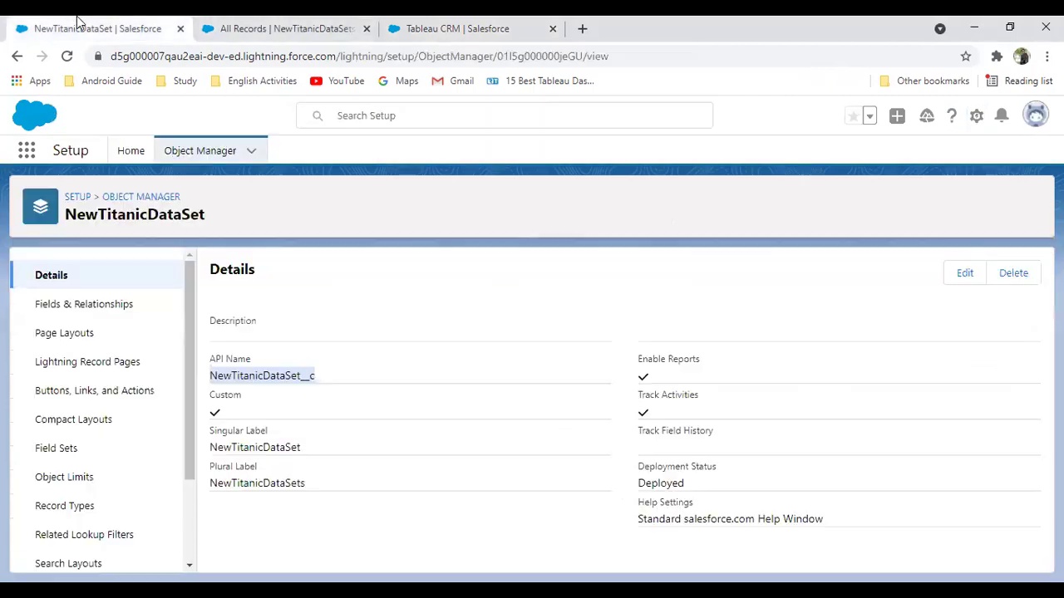
left_click(88, 305)
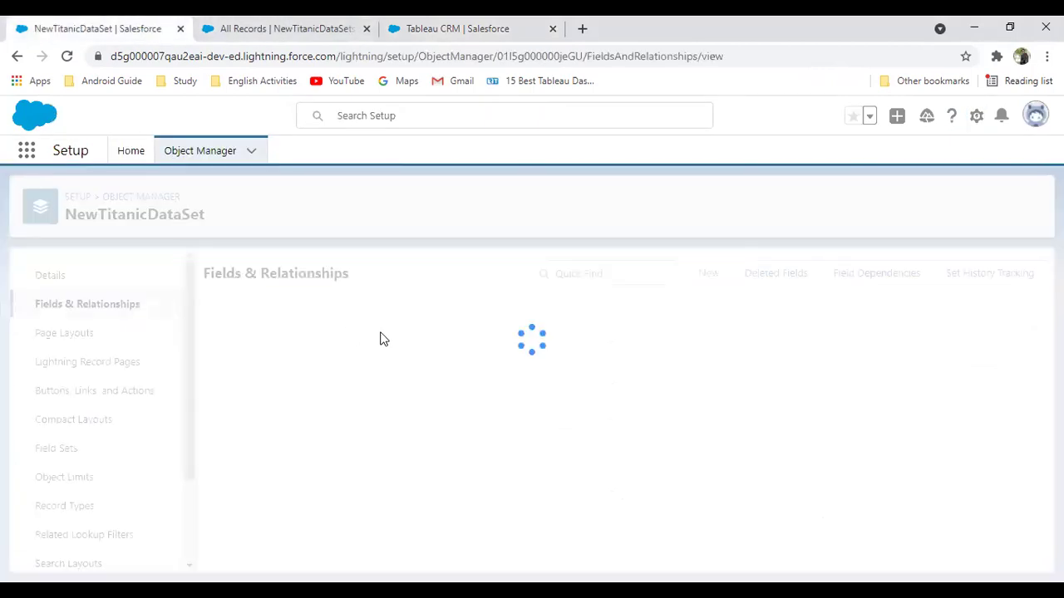
scroll(338, 373, "down", 4)
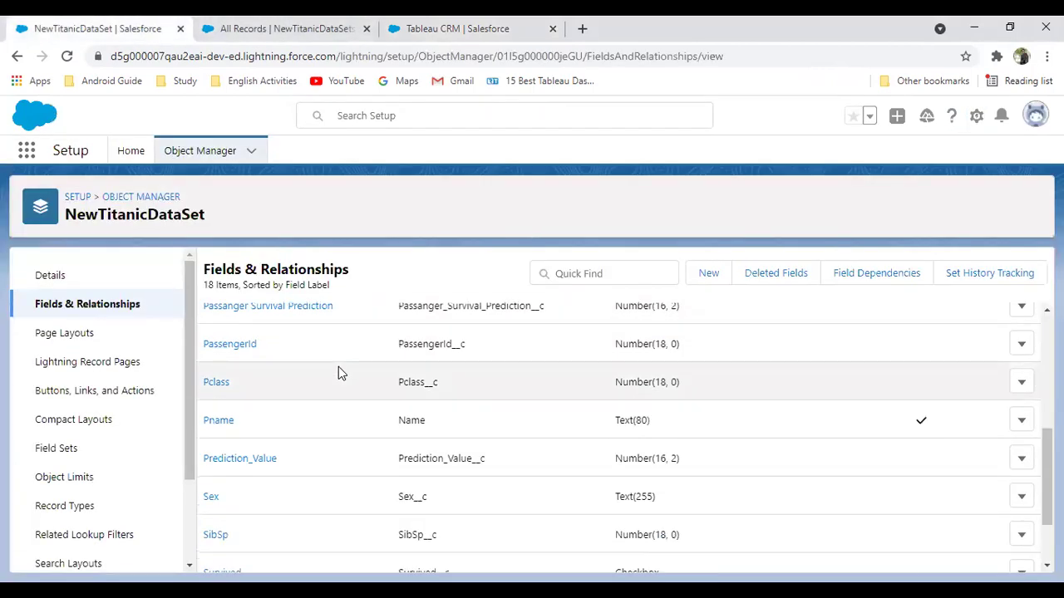
scroll(339, 373, "up", 3)
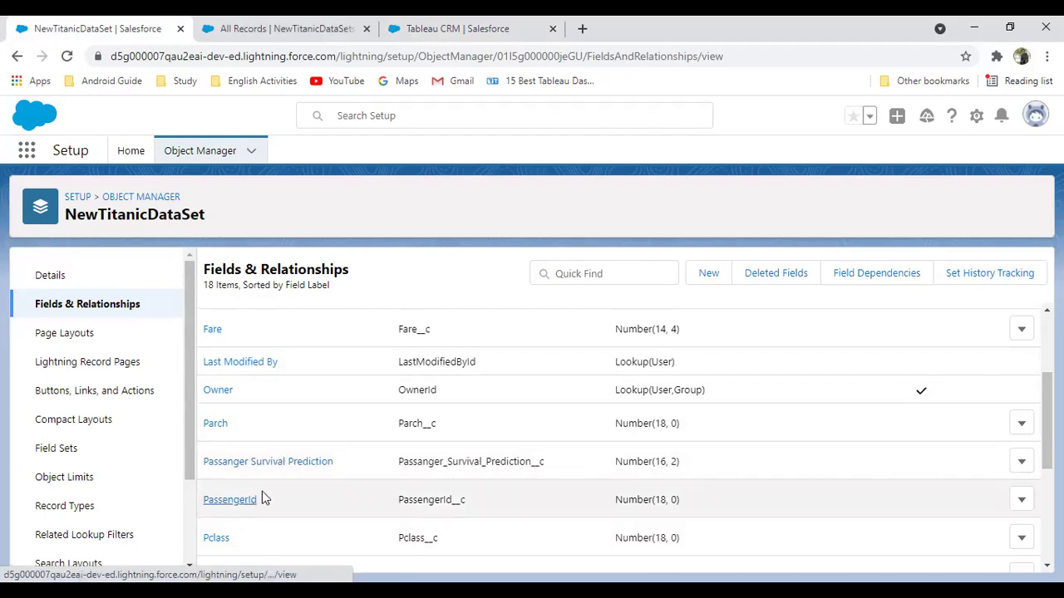
scroll(278, 490, "up", 3)
scroll(264, 472, "down", 2)
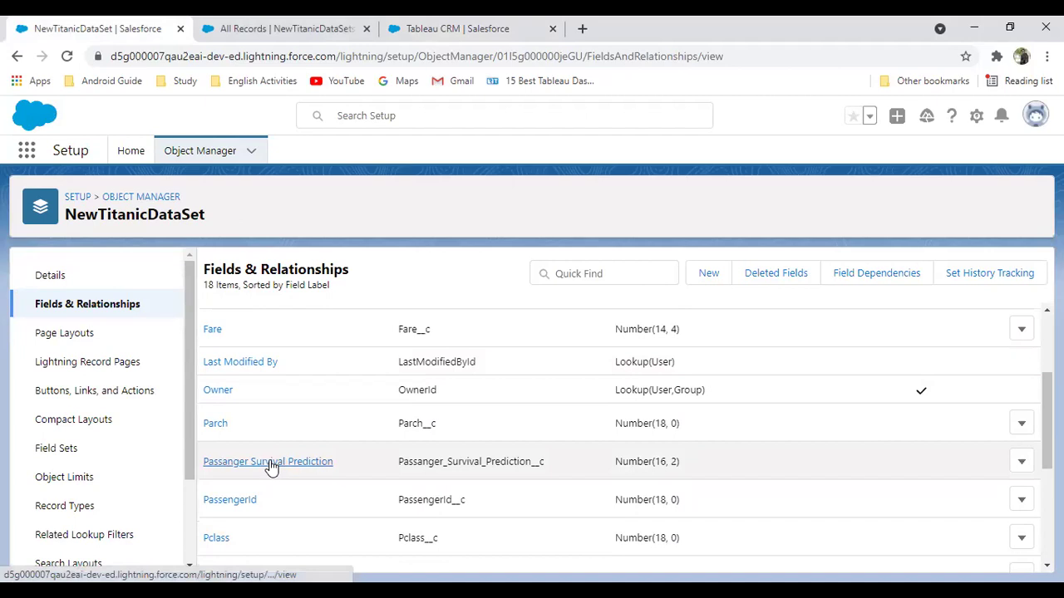
left_click(298, 25)
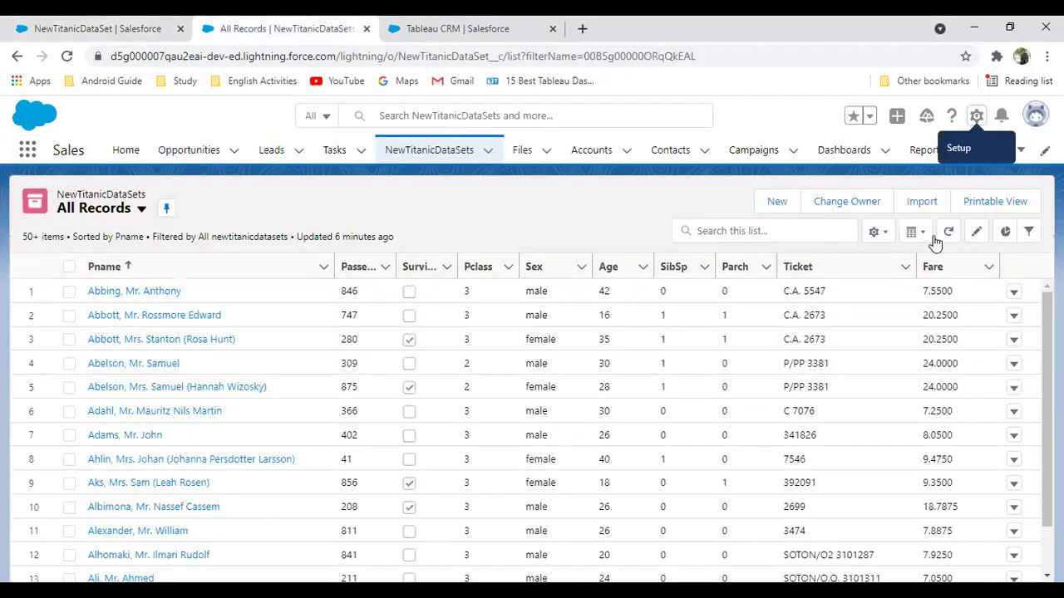
left_click(879, 232)
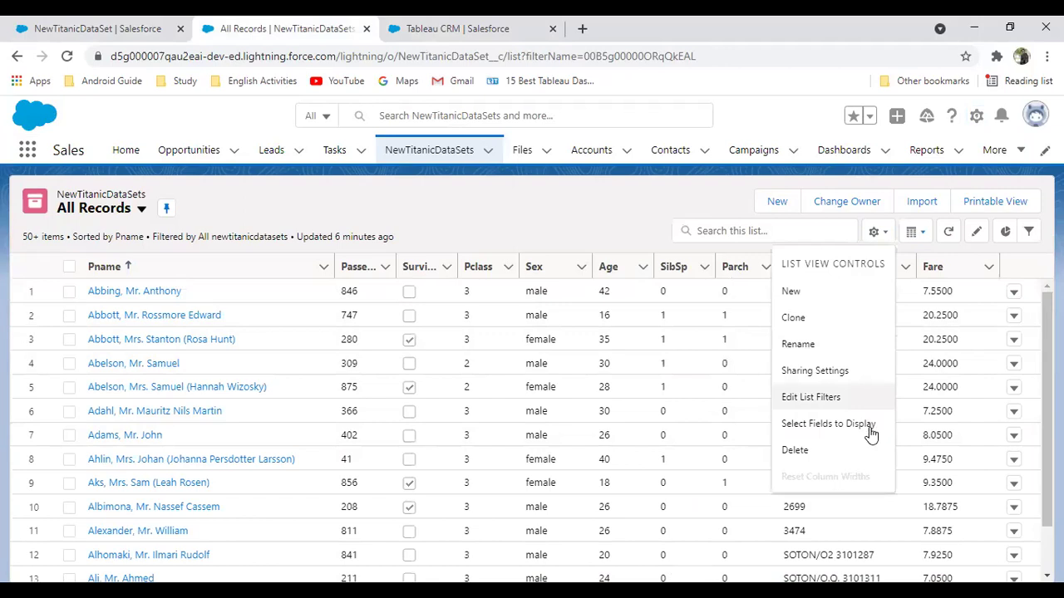
left_click(860, 420)
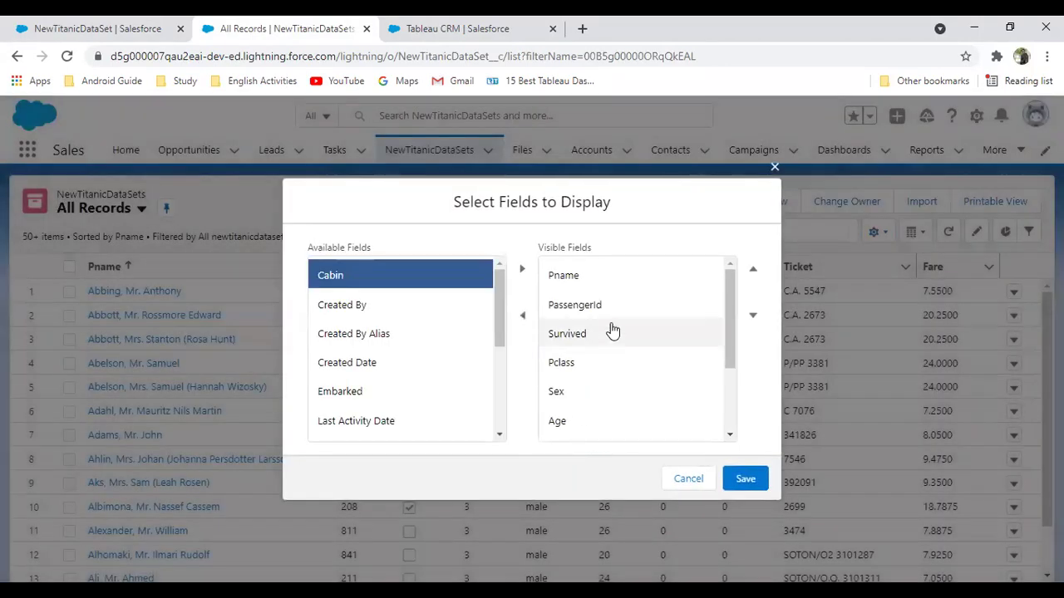
scroll(601, 357, "down", 3)
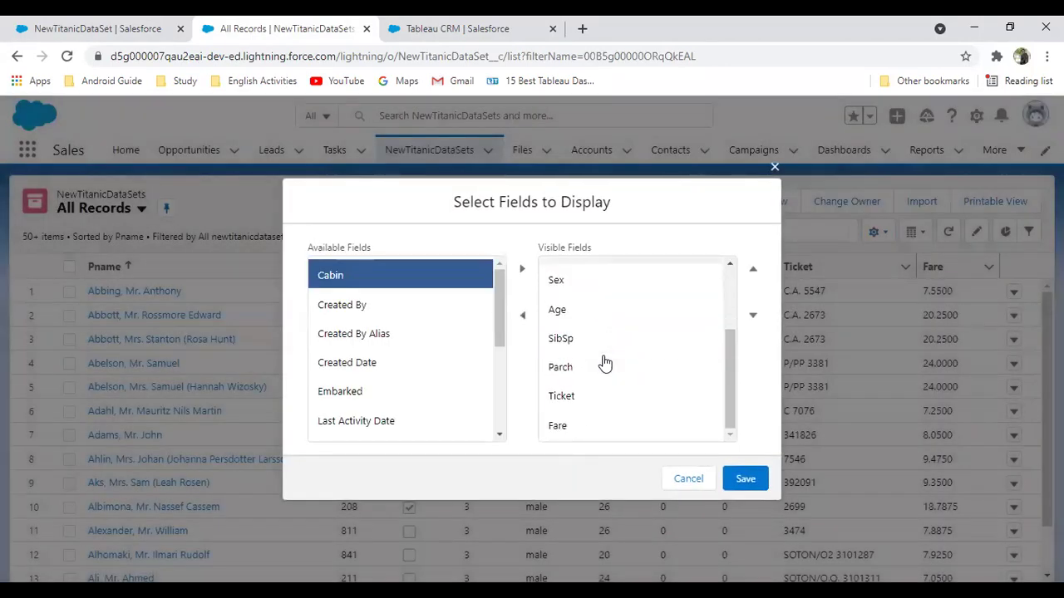
mouse_move(496, 317)
left_mouse_down()
mouse_move(495, 391)
mouse_move(499, 322)
left_mouse_up()
left_click(499, 323)
scroll(505, 306, "down", 2)
scroll(505, 306, "up", 2)
left_click_drag(736, 373, 707, 447)
left_click(688, 479)
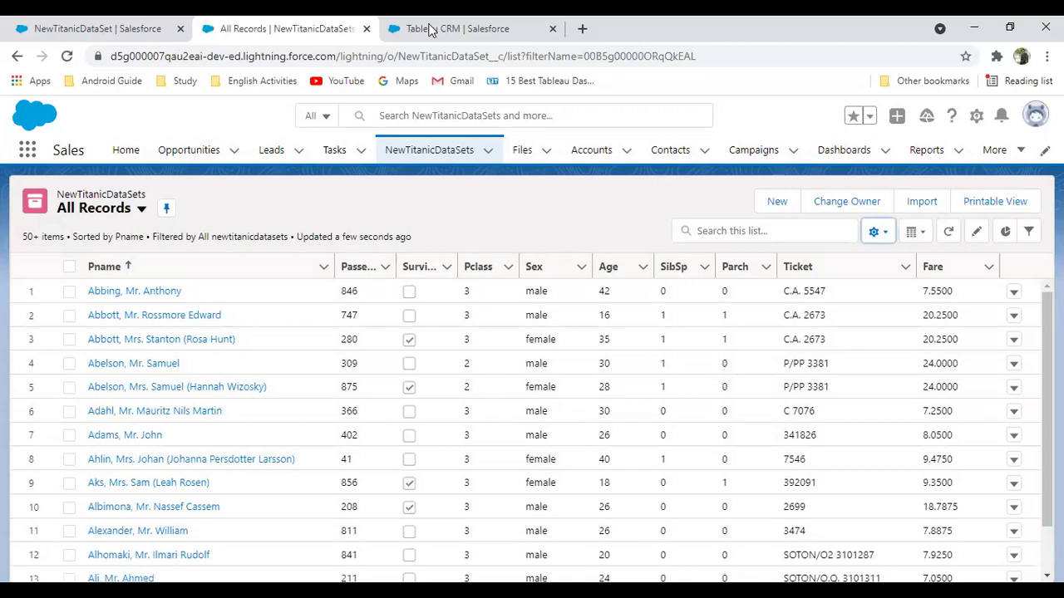
Open the first passenger's record and its setup menu for editing the page
left_click(127, 292)
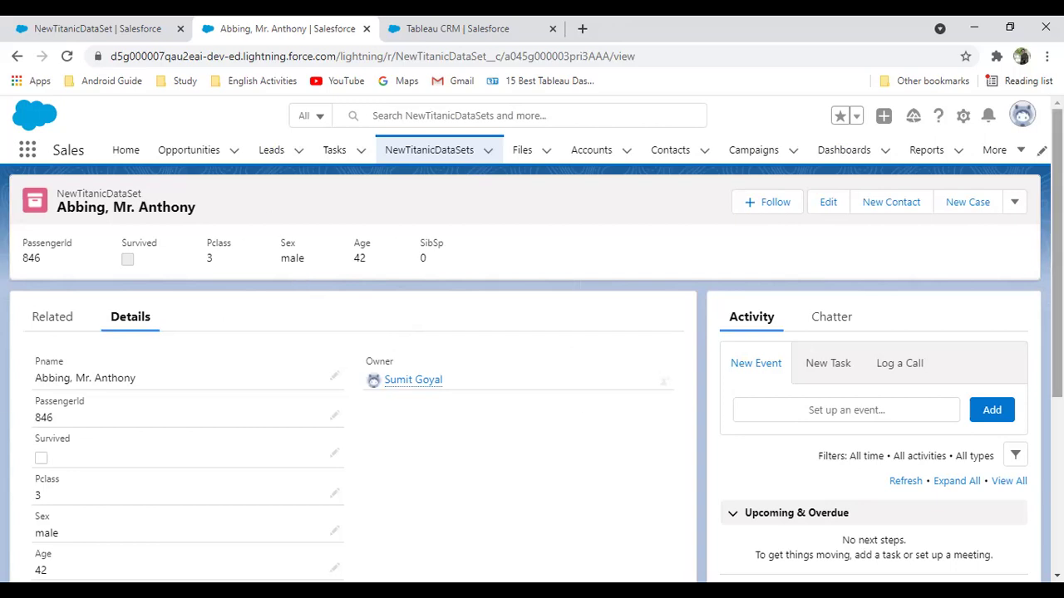
left_click(965, 116)
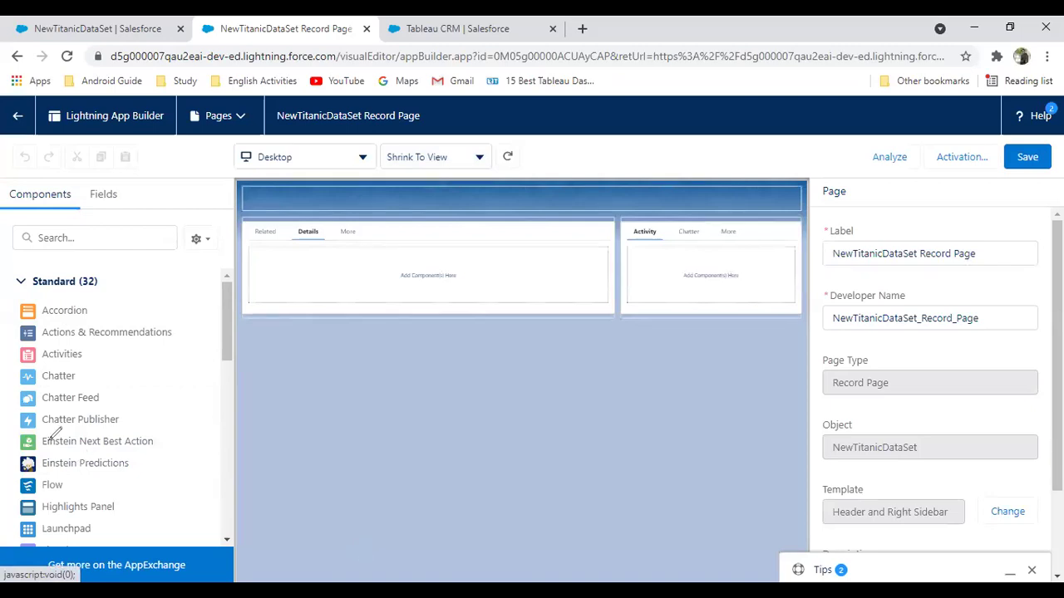
Place an Einstein Predictions component in the right sidebar showing Predicted Survival Data Model
mouse_move(50, 440)
left_mouse_down()
mouse_move(110, 471)
mouse_move(125, 449)
mouse_move(636, 309)
mouse_move(633, 295)
mouse_move(635, 306)
left_mouse_up()
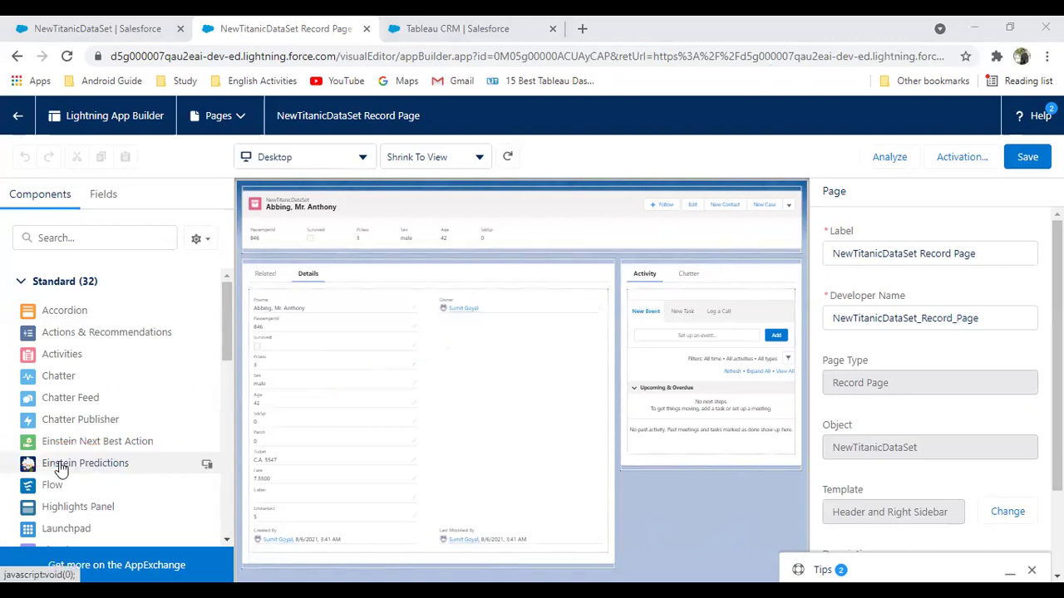
left_click_drag(58, 464, 645, 260)
left_click(936, 254)
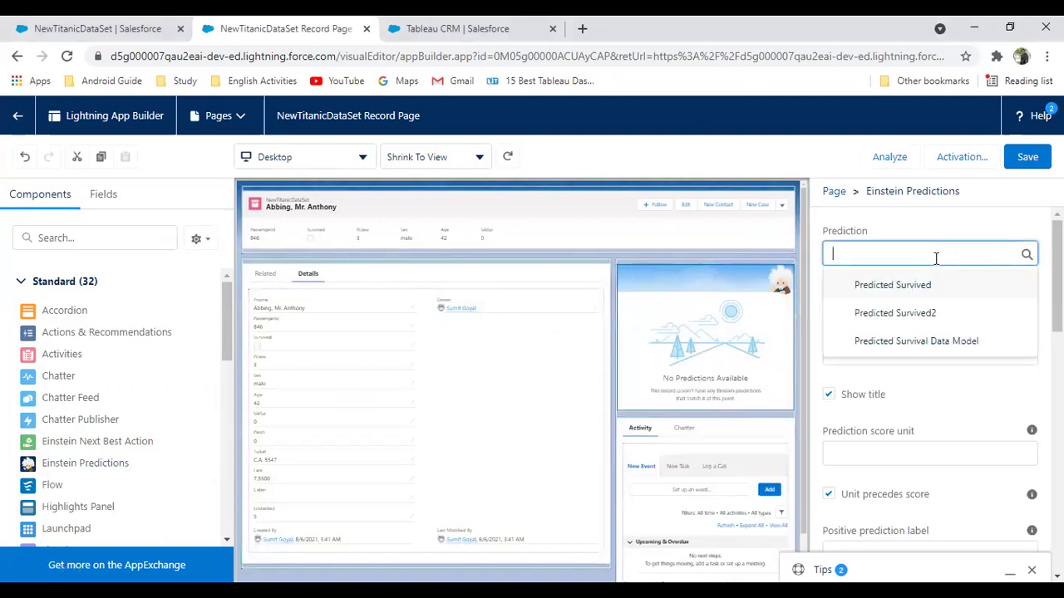
left_click(906, 344)
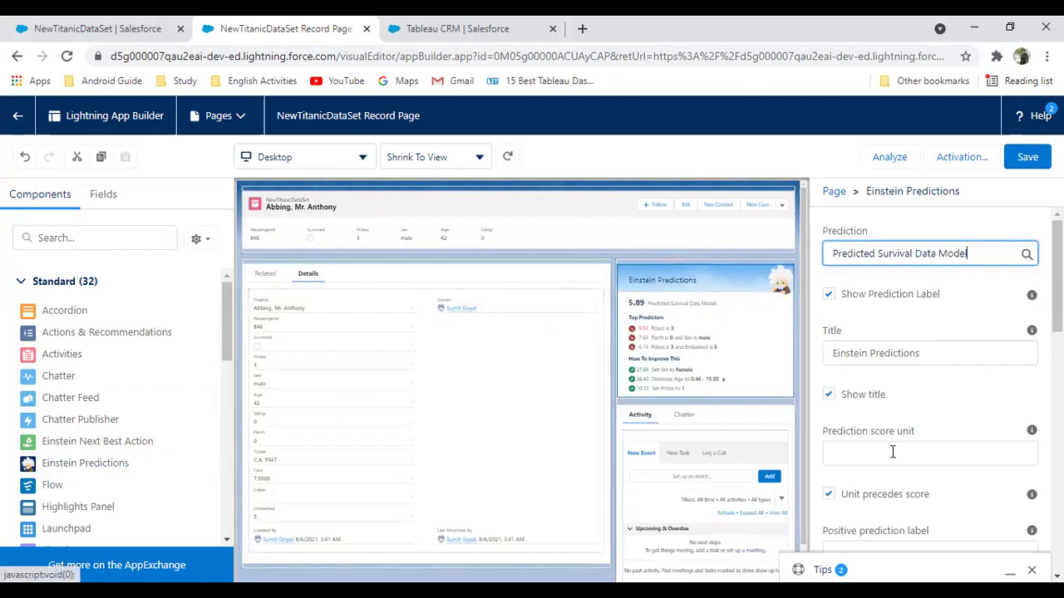
Confirm the chosen prediction, keeping the component title and unit-before-score options enabled
left_click(862, 451)
scroll(989, 387, "down", 2)
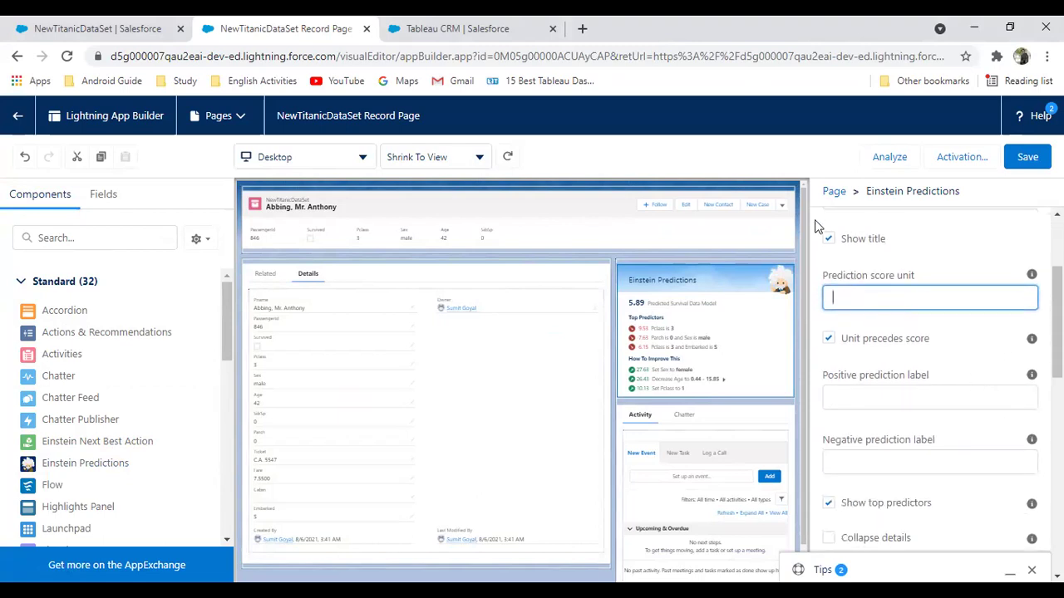
left_click(829, 238)
left_click(829, 239)
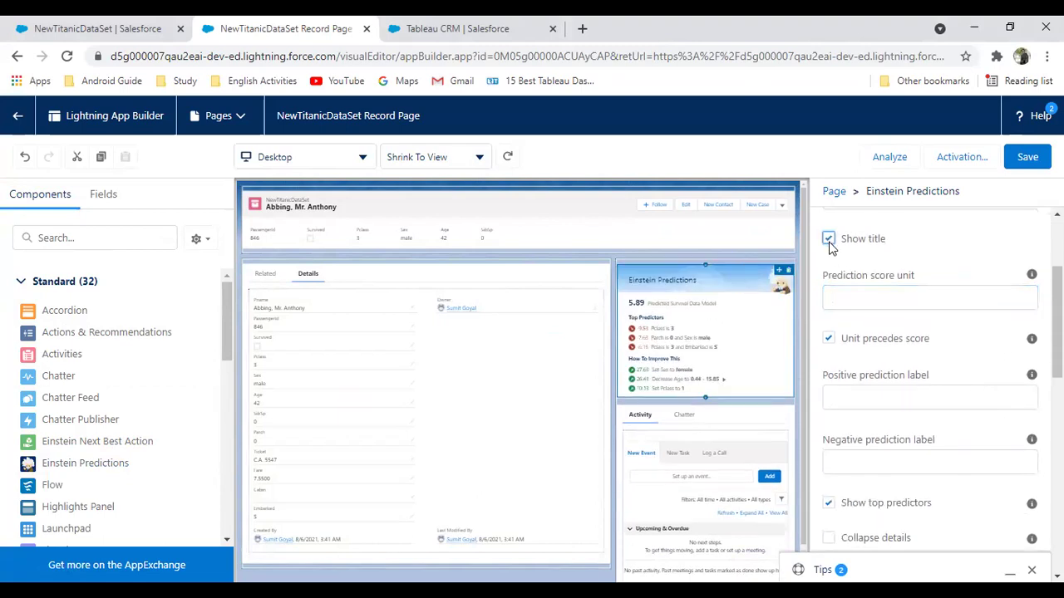
left_click(828, 338)
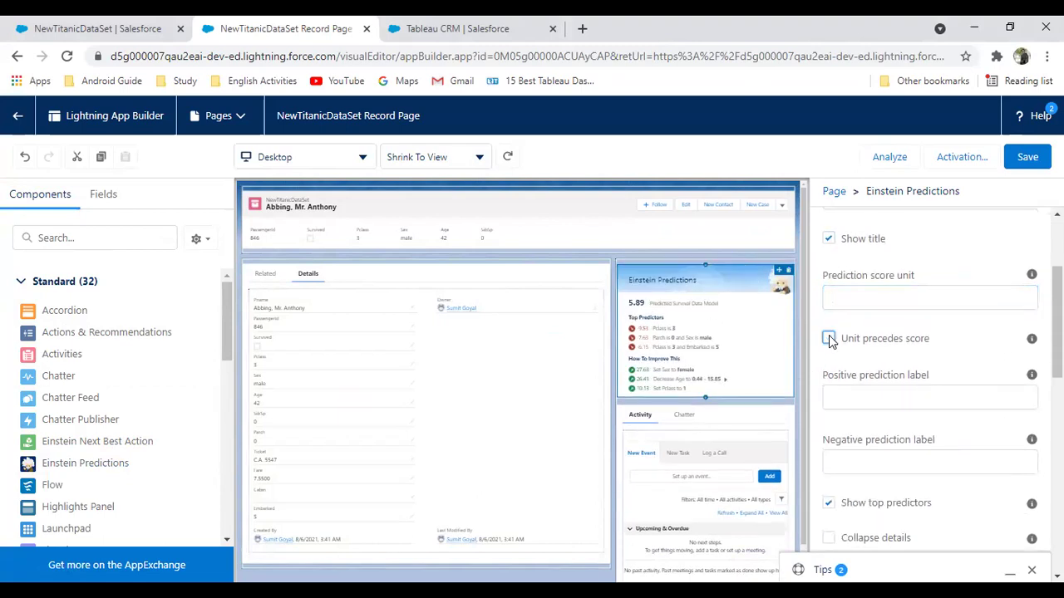
left_click(829, 338)
left_click(829, 338)
Enable Collapse details and Include link to model card, then save the record page
scroll(845, 500, "down", 1)
scroll(845, 499, "down", 2)
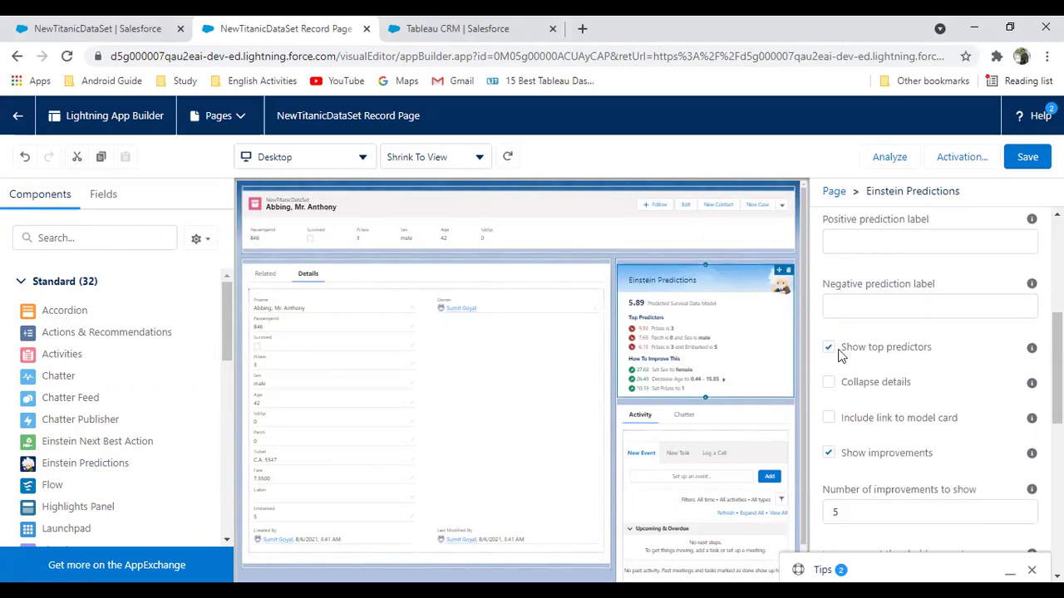
left_click(829, 382)
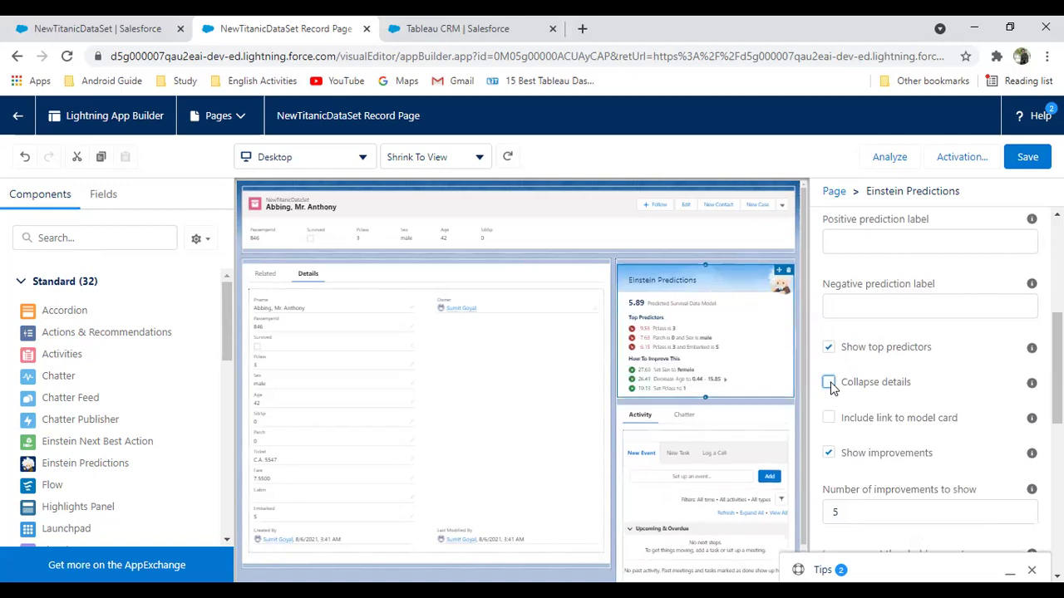
left_click(830, 384)
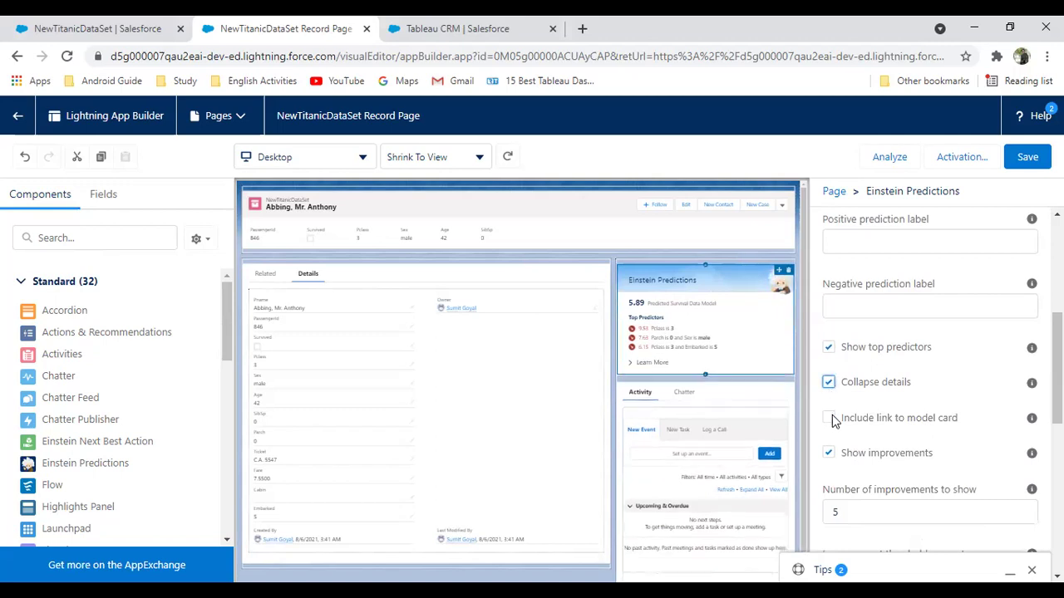
left_click(829, 419)
left_click(1025, 166)
Exit App Builder to the passenger record, then go to the NewTitanicDataSets All Records list
left_click(20, 118)
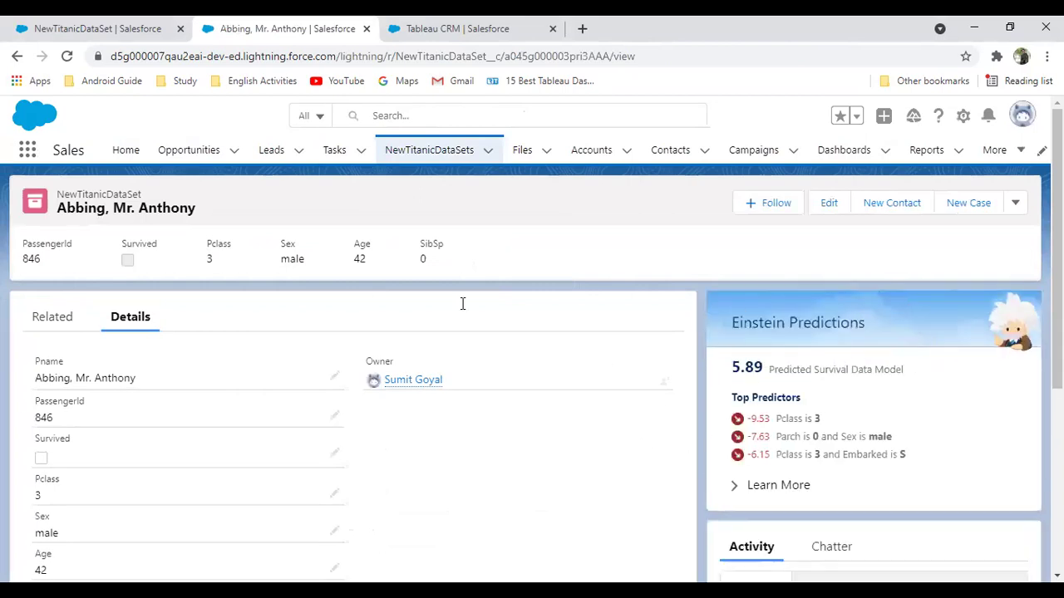
left_click(432, 158)
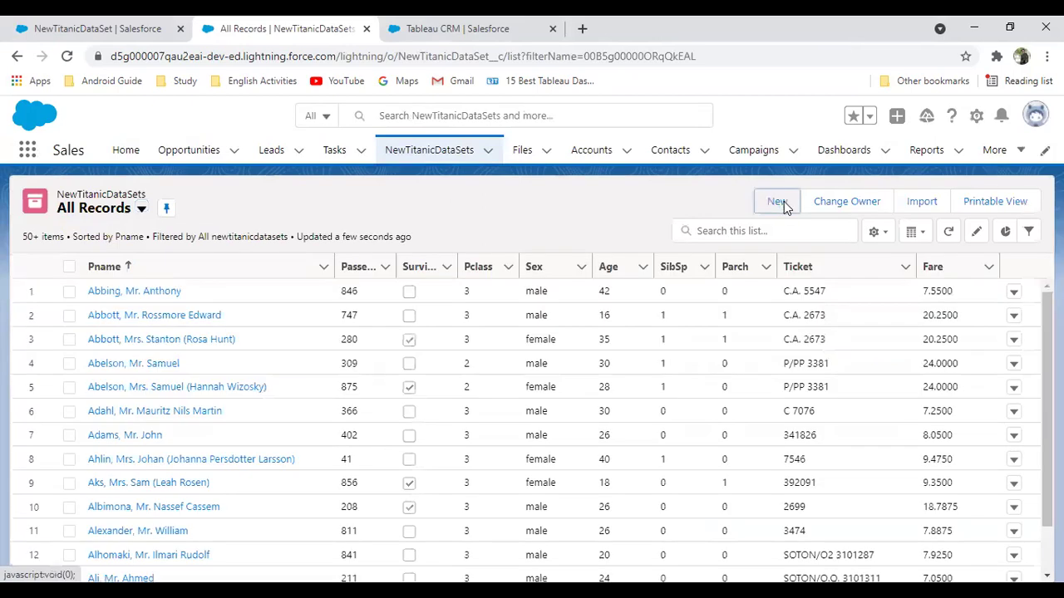
Start a new NewTitanicDataSet record, entering the passenger's name and PassengerId 8985
left_click(776, 201)
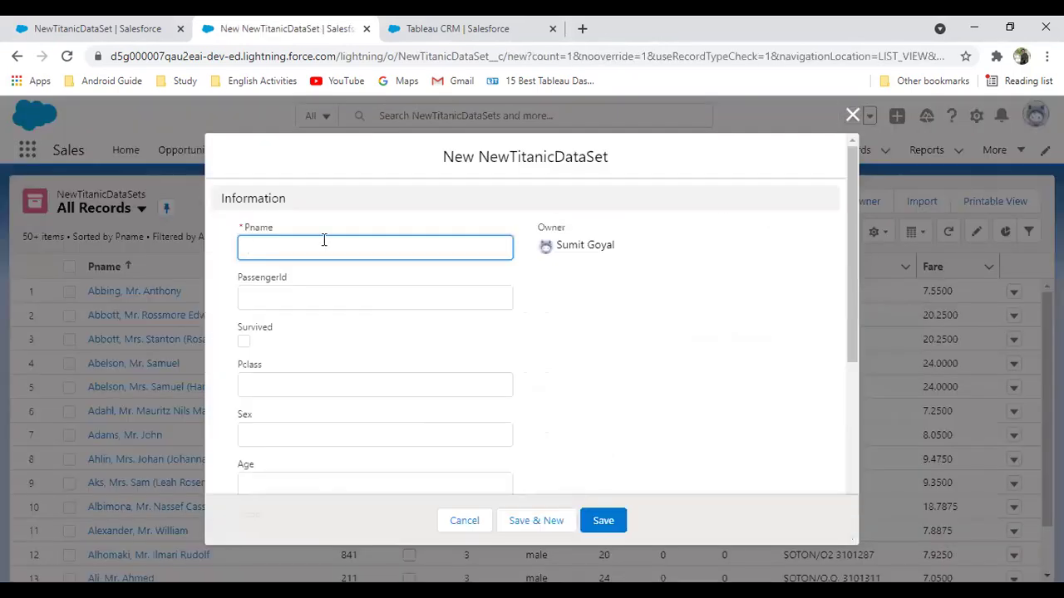
left_click(288, 298)
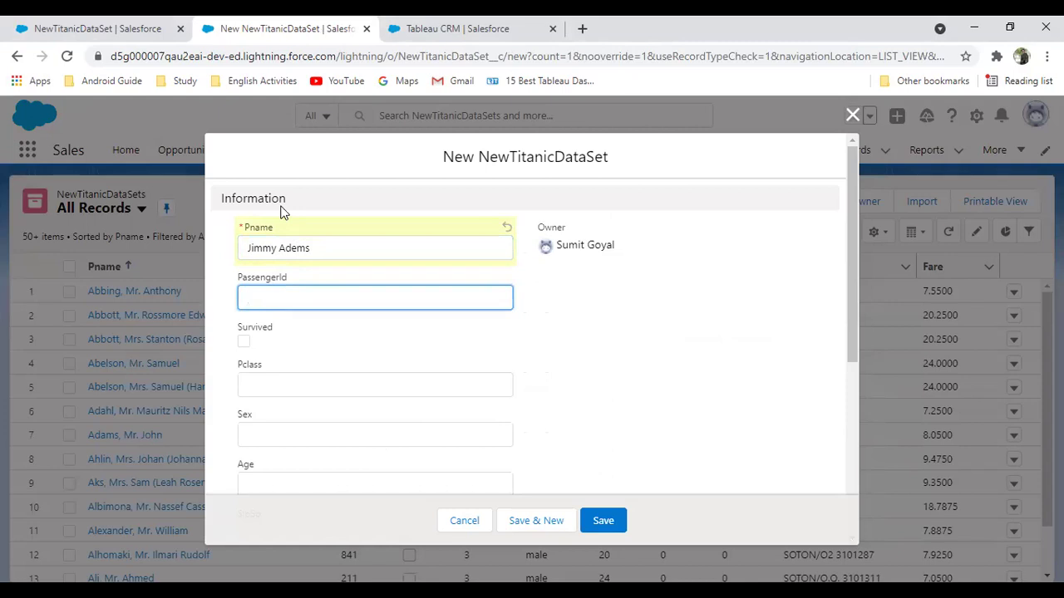
type("892")
key("BackSpace")
key("BackSpace")
key("BackSpace")
type("8985")
key("Tab")
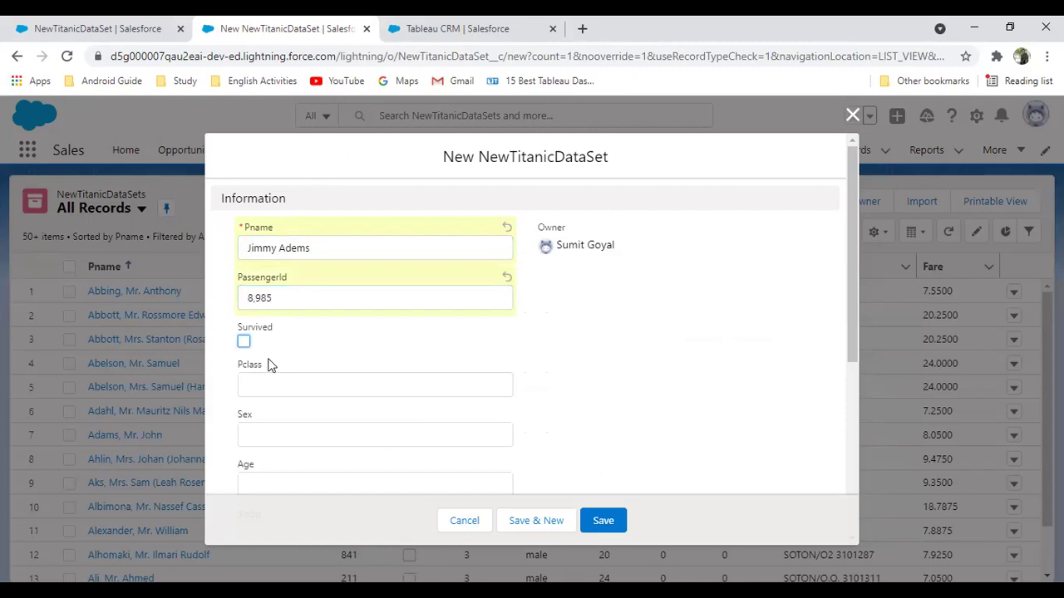
Set the passenger's Pclass to 1 and Sex to female
left_click(257, 379)
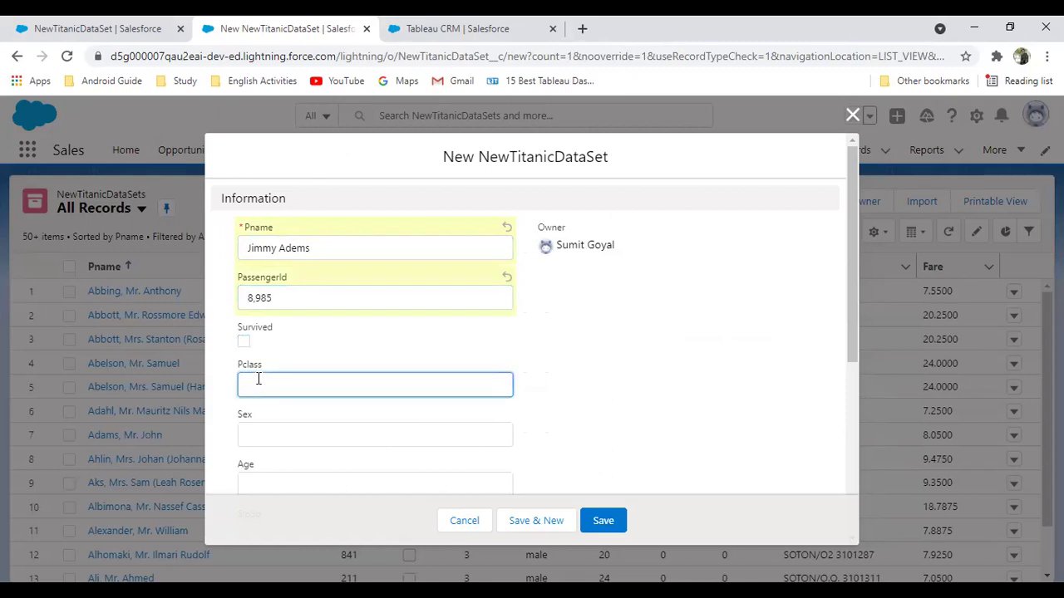
type("1")
left_click(281, 434)
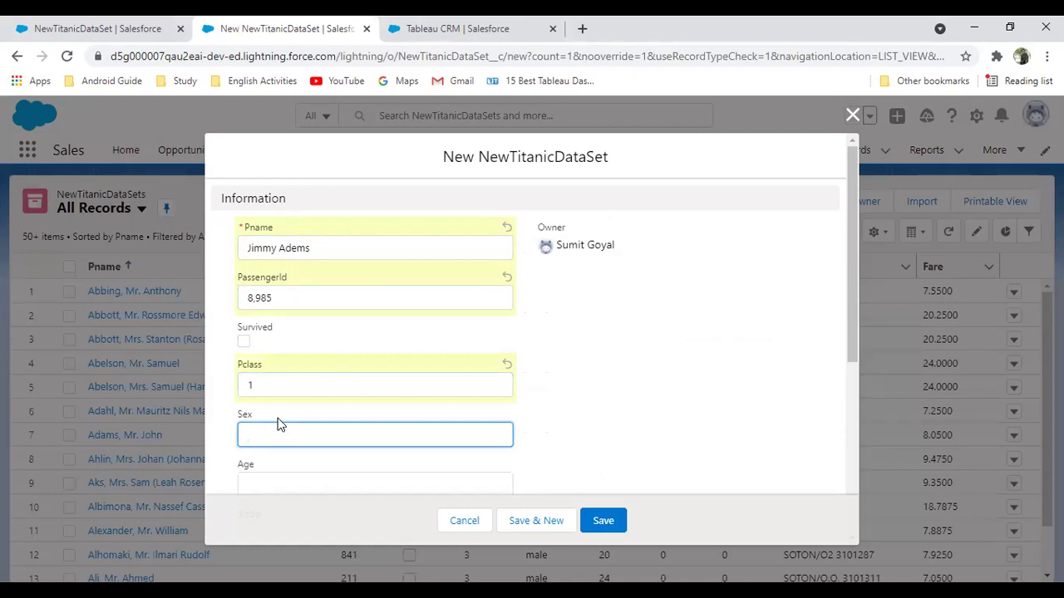
type("Fe")
key("BackSpace")
key("BackSpace")
type("female")
Fill in Age 35, SibSp 0, Parch 0 and Ticket T-9797
scroll(332, 399, "down", 2)
left_click(283, 328)
type("35")
left_click(278, 378)
type("0")
left_click(285, 427)
type("0")
left_click(292, 477)
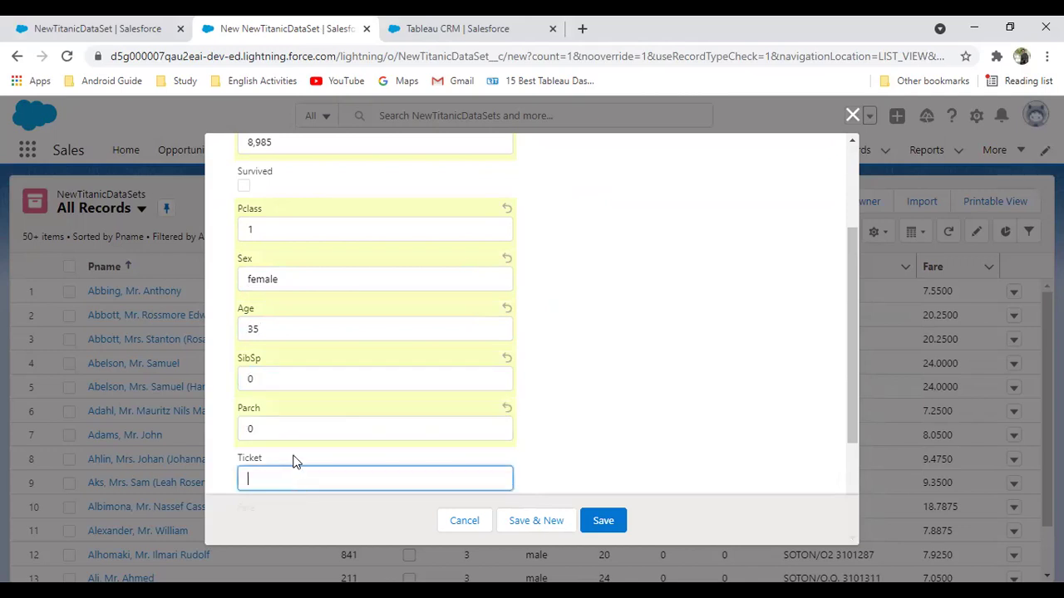
type("T-9797")
Save the passenger, then review the 95.75 survival score and its expanded prediction details
left_click(603, 521)
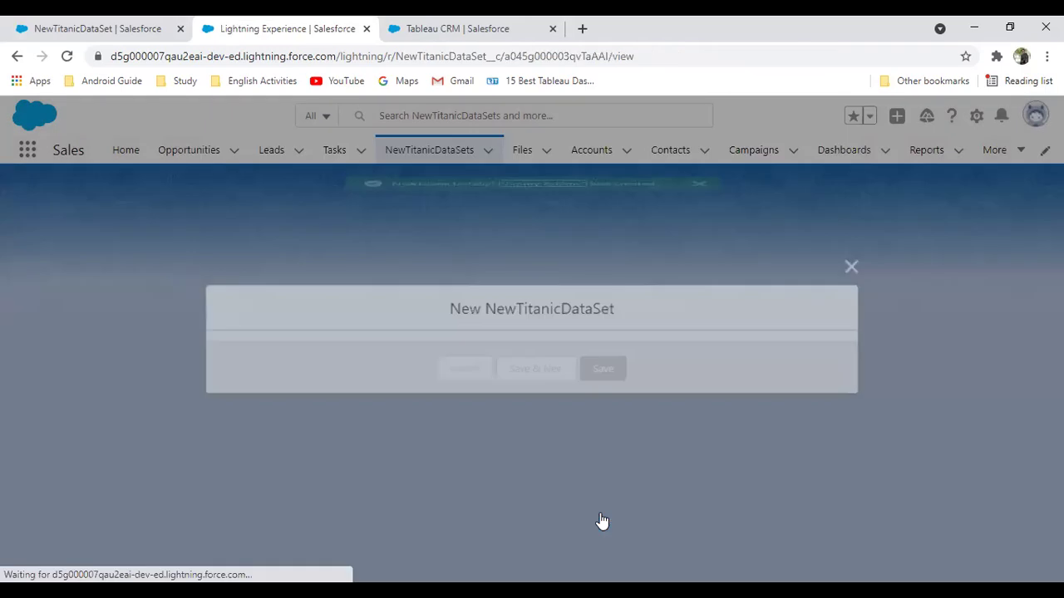
left_click_drag(733, 368, 766, 369)
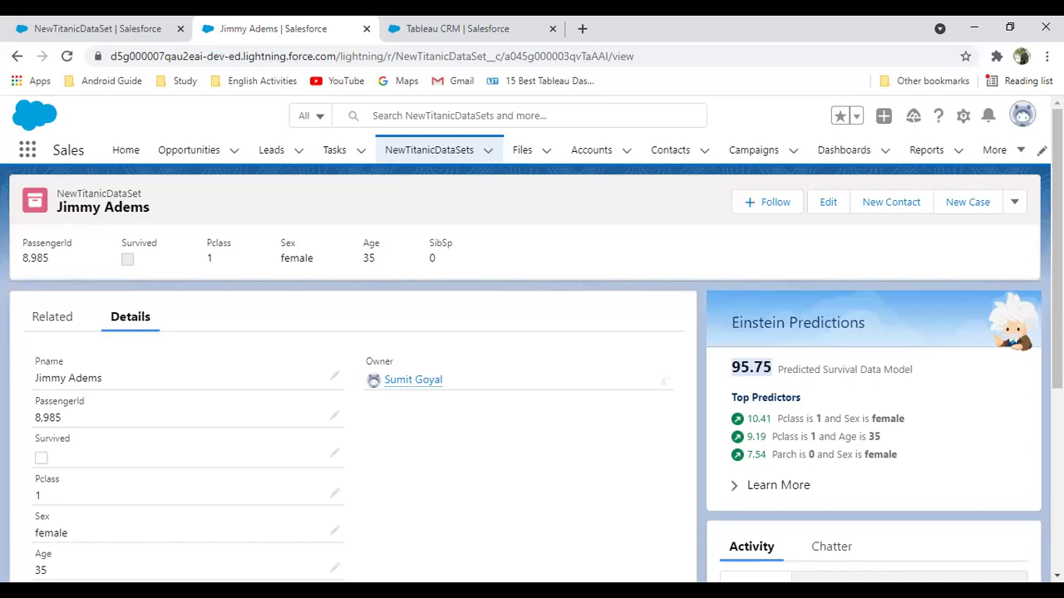
left_click(741, 493)
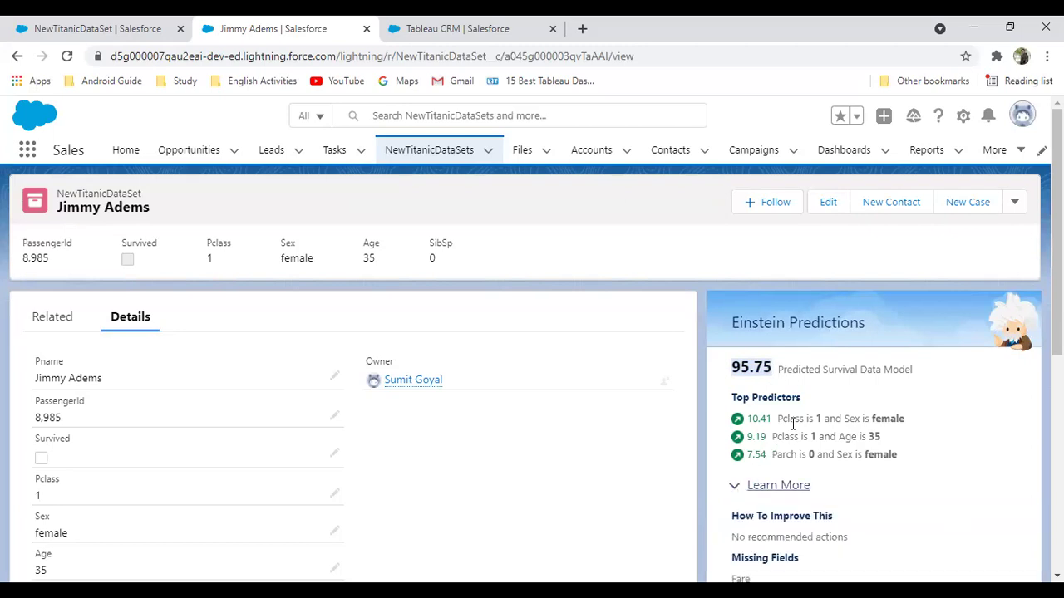
scroll(786, 430, "down", 3)
scroll(831, 357, "down", 1)
scroll(732, 356, "up", 5)
left_click(735, 489)
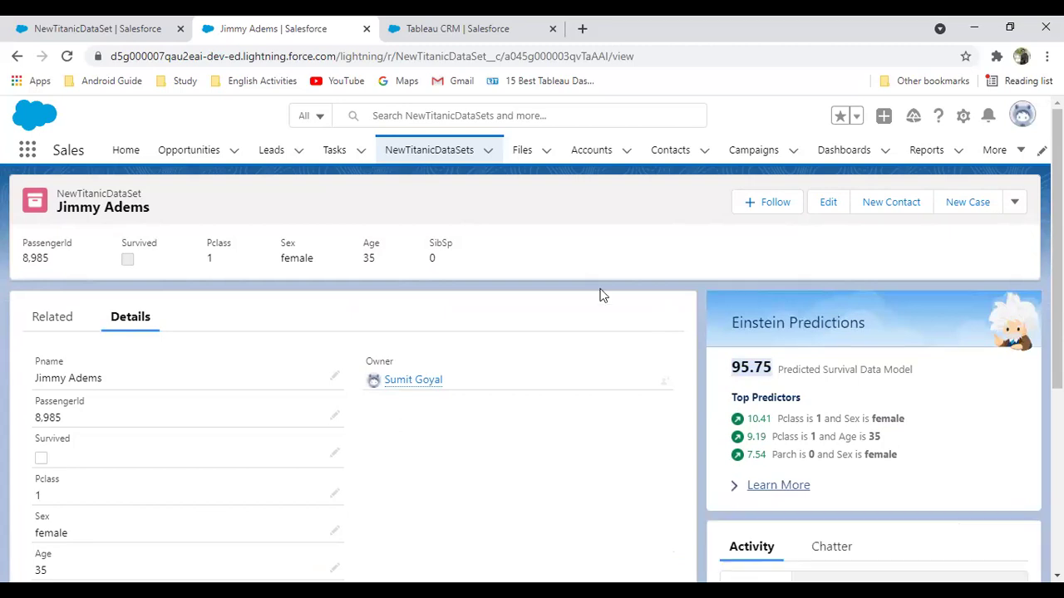
left_click(391, 25)
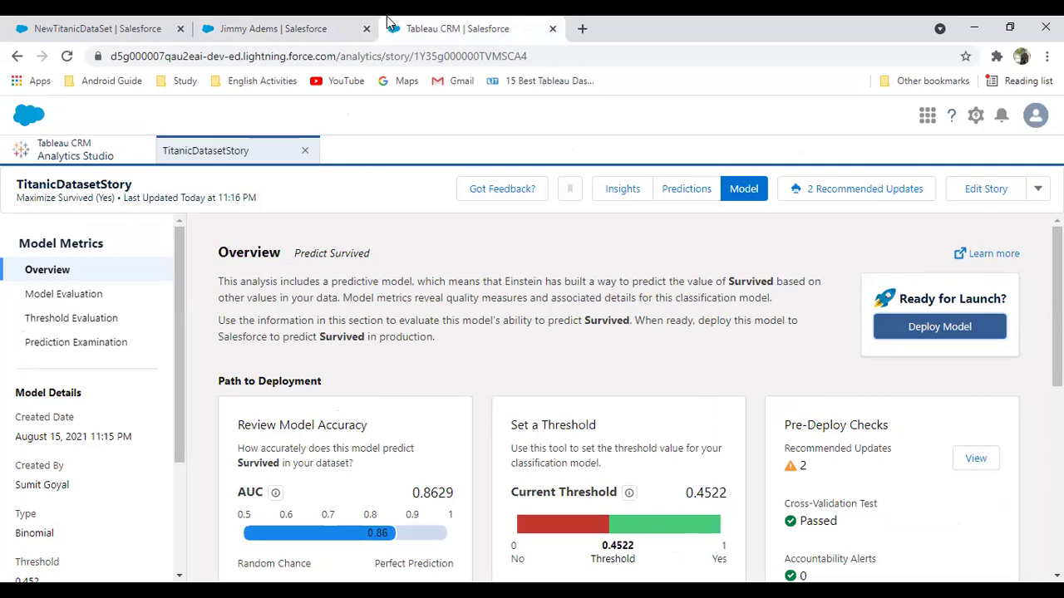
left_click(254, 25)
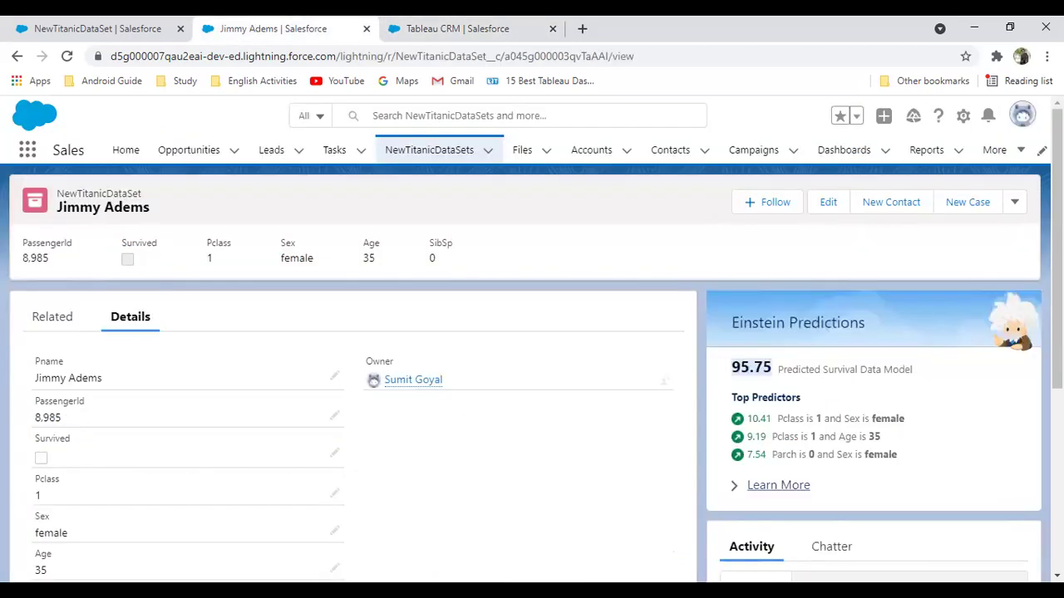